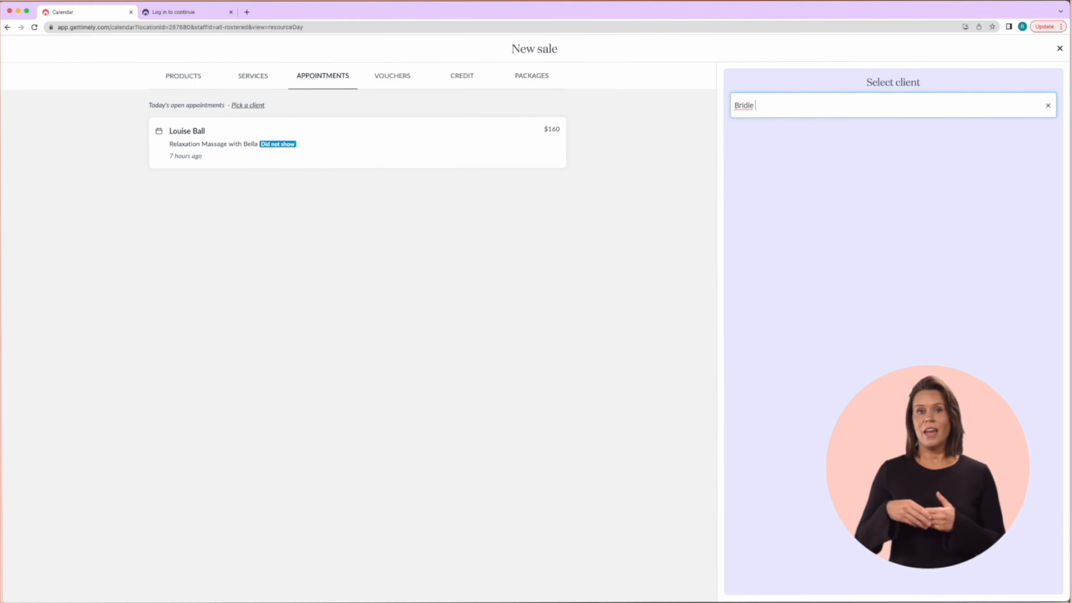
Start a sale for the searched client with the Maintain the Mane Shampoo, assigned to staff
type("Tam")
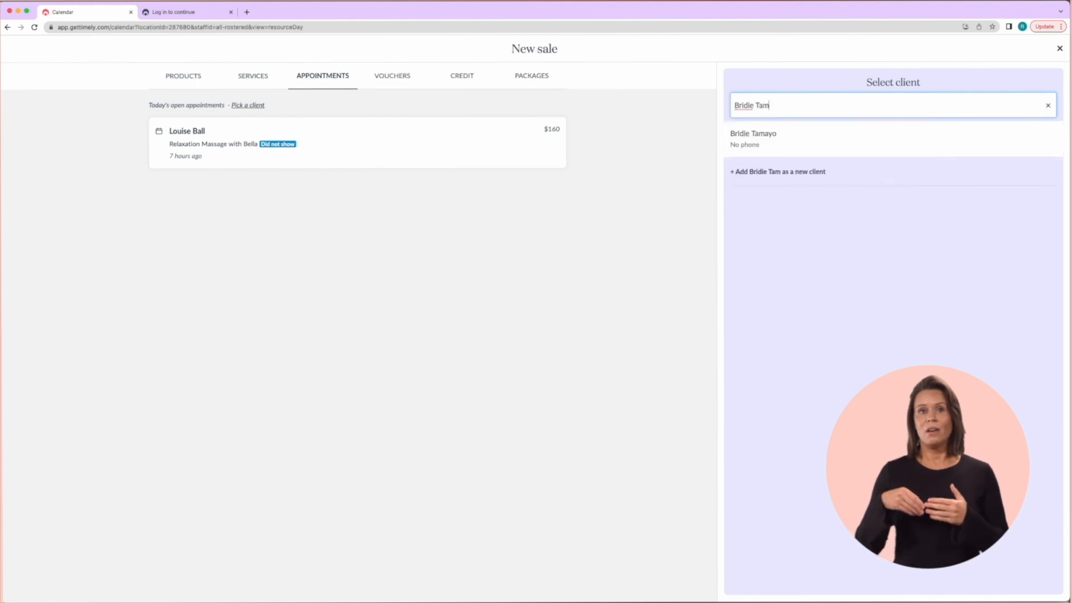
left_click(776, 137)
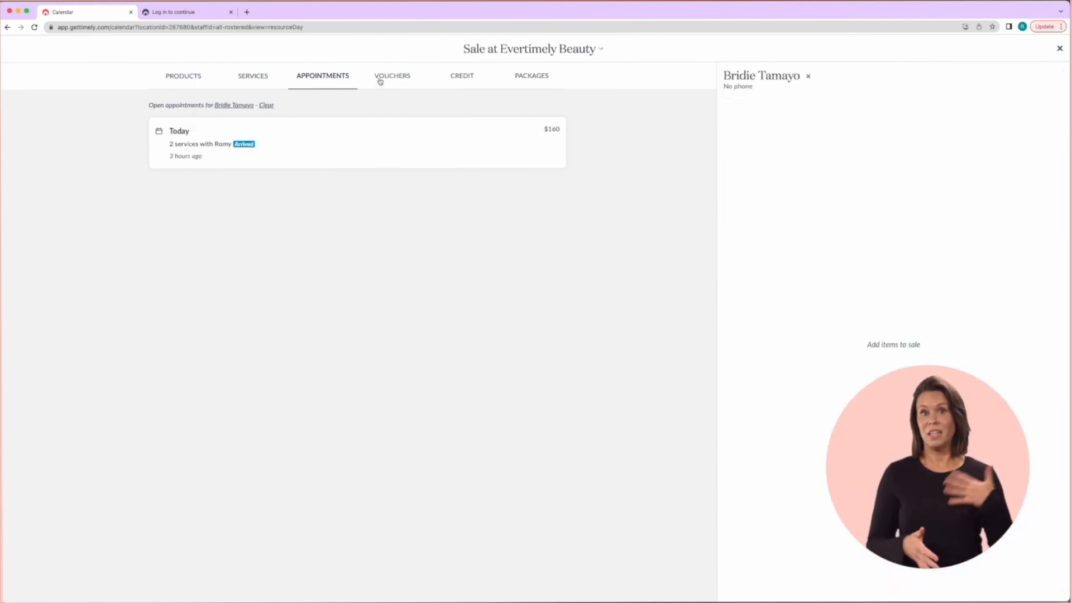
left_click(195, 78)
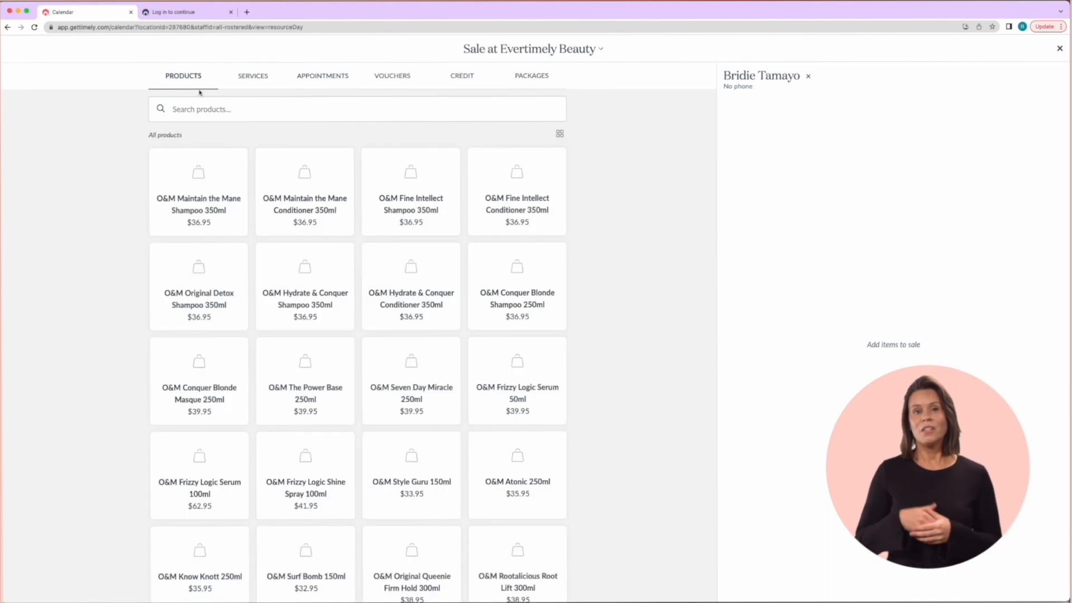
left_click(203, 166)
left_click(489, 312)
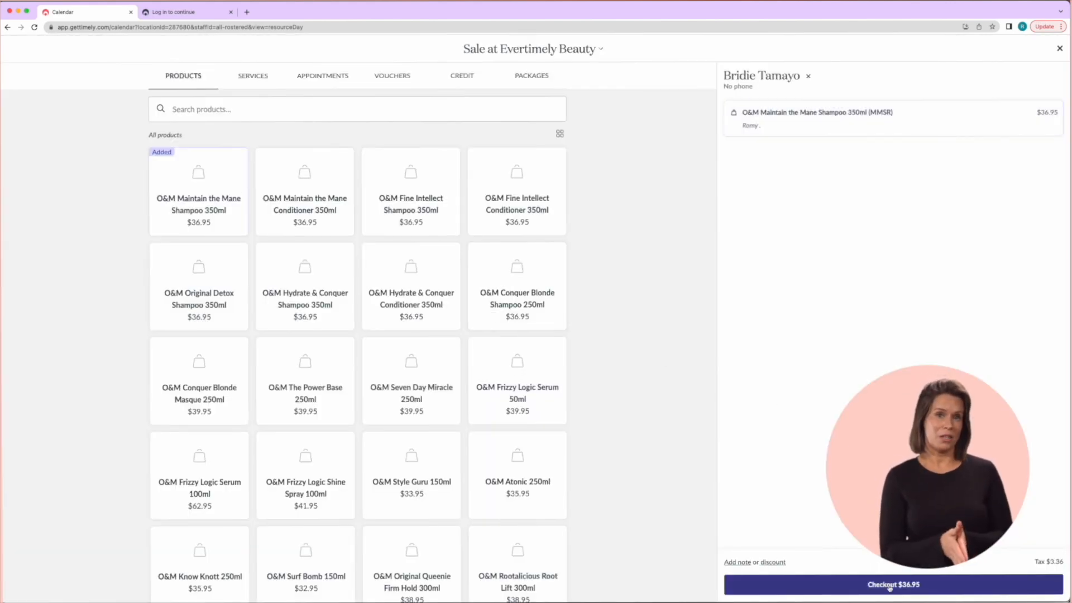
Take the $36.95 shampoo sale to payment, then discard it and return to the calendar
left_click(890, 585)
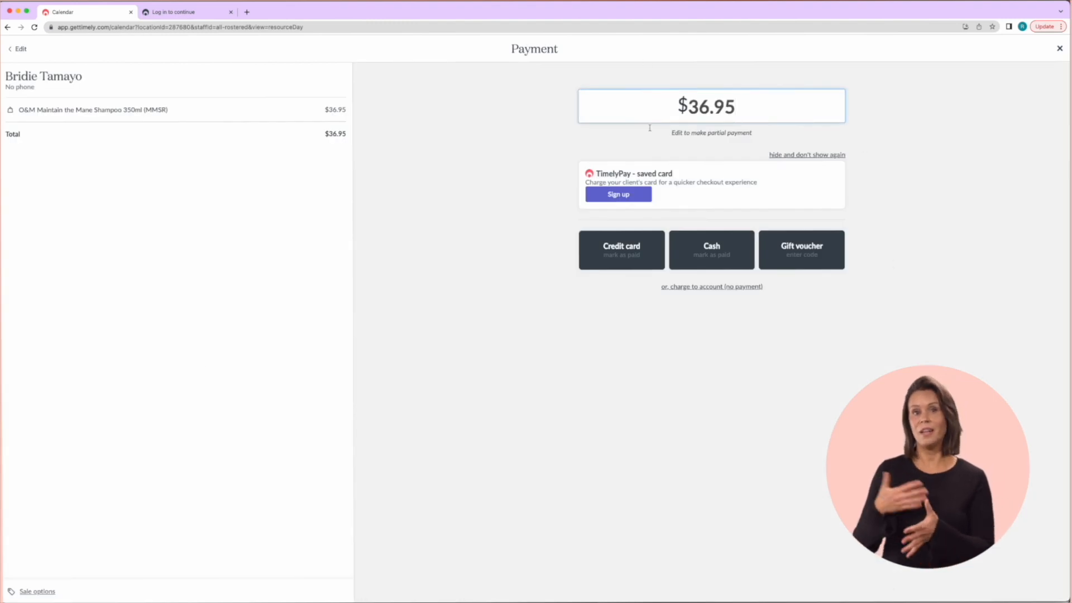
left_click(1059, 50)
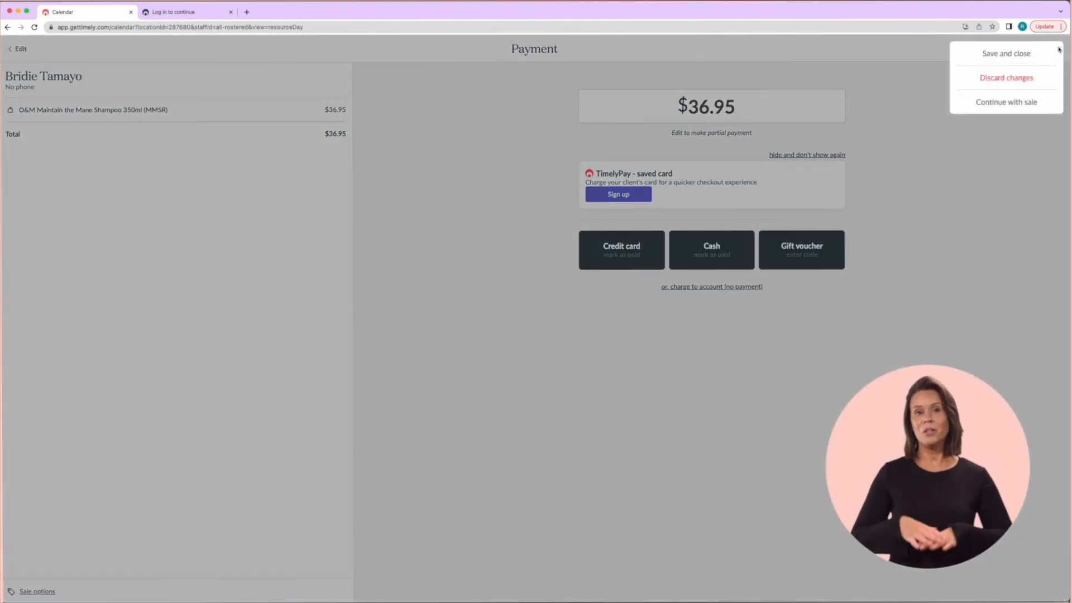
left_click(1025, 80)
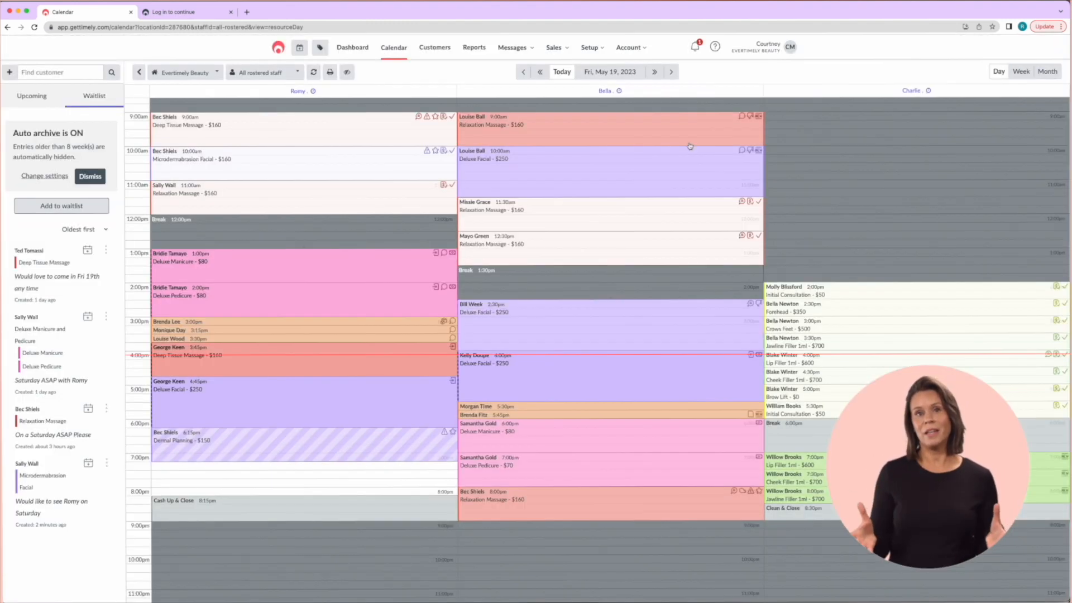
Sell the $36.95 Maintain the Mane shampoo to the 9:00am Deep Tissue Massage client, through to payment
left_click(172, 119)
left_click(485, 64)
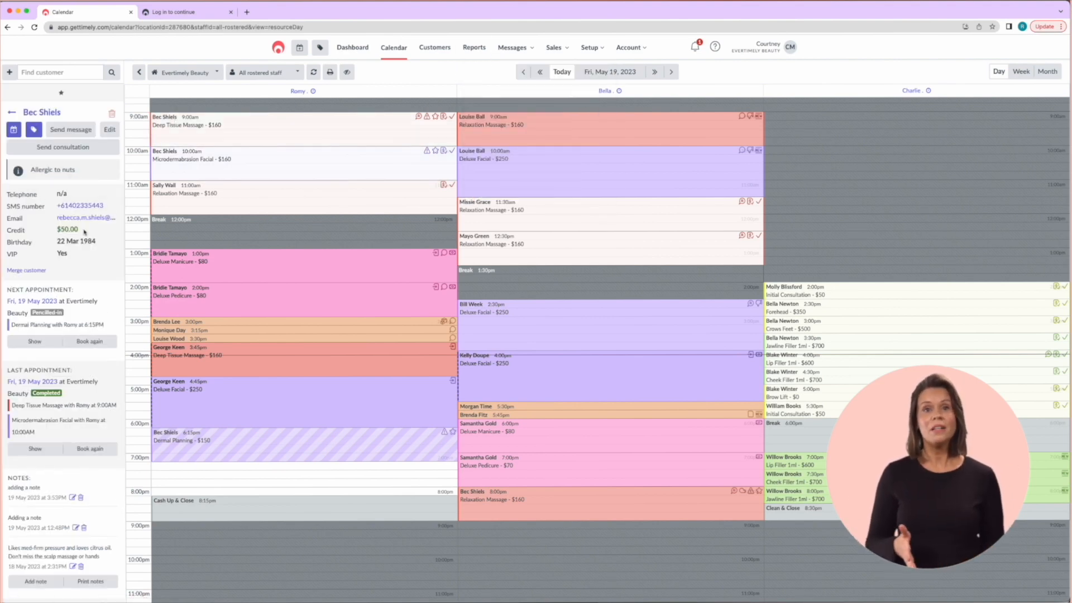
left_click(33, 129)
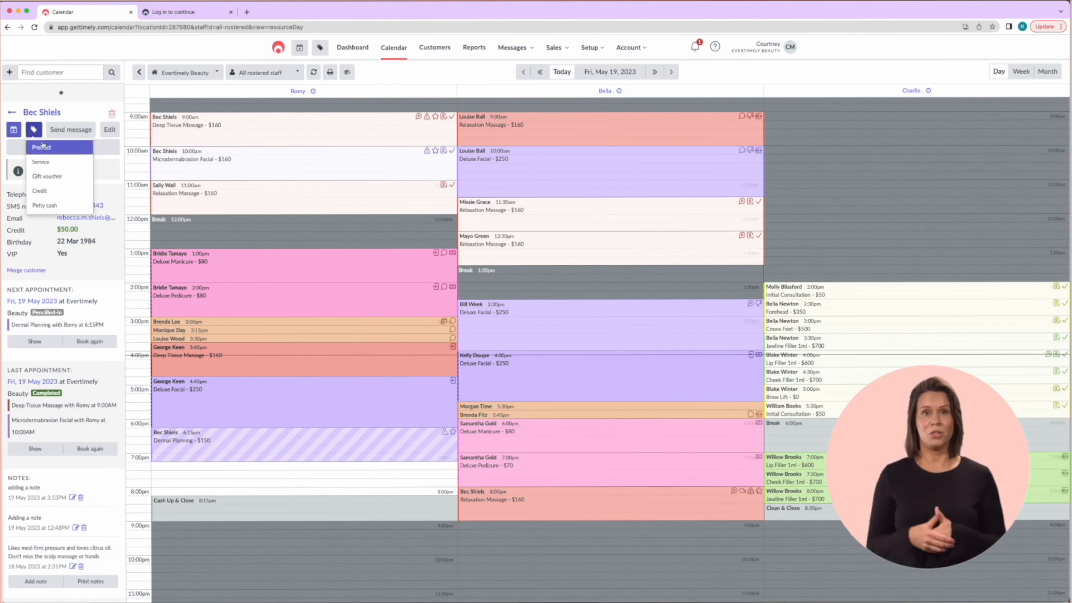
left_click(43, 148)
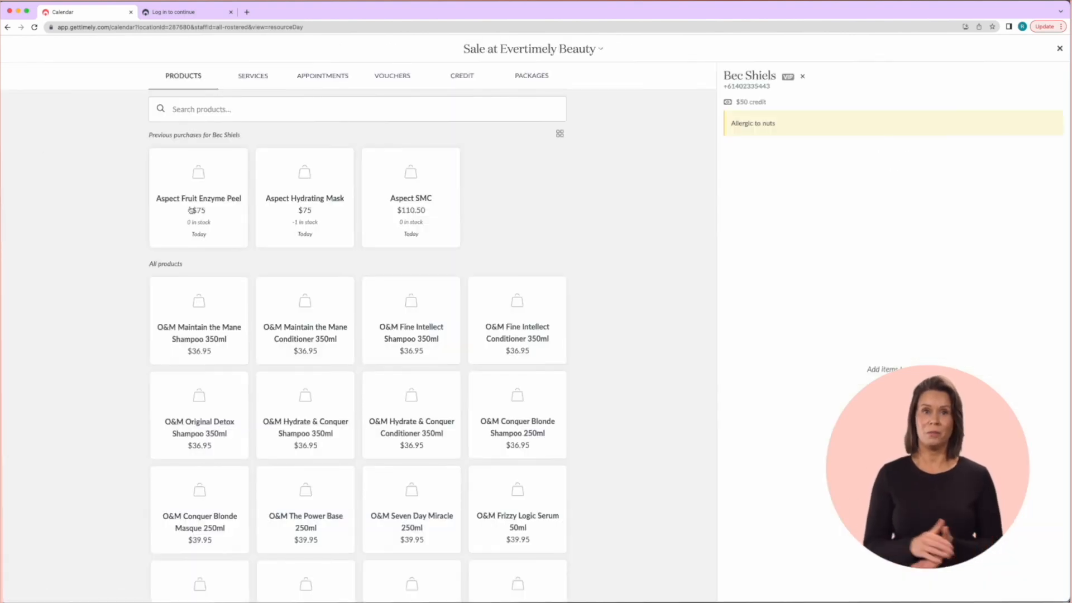
left_click(202, 315)
left_click(491, 312)
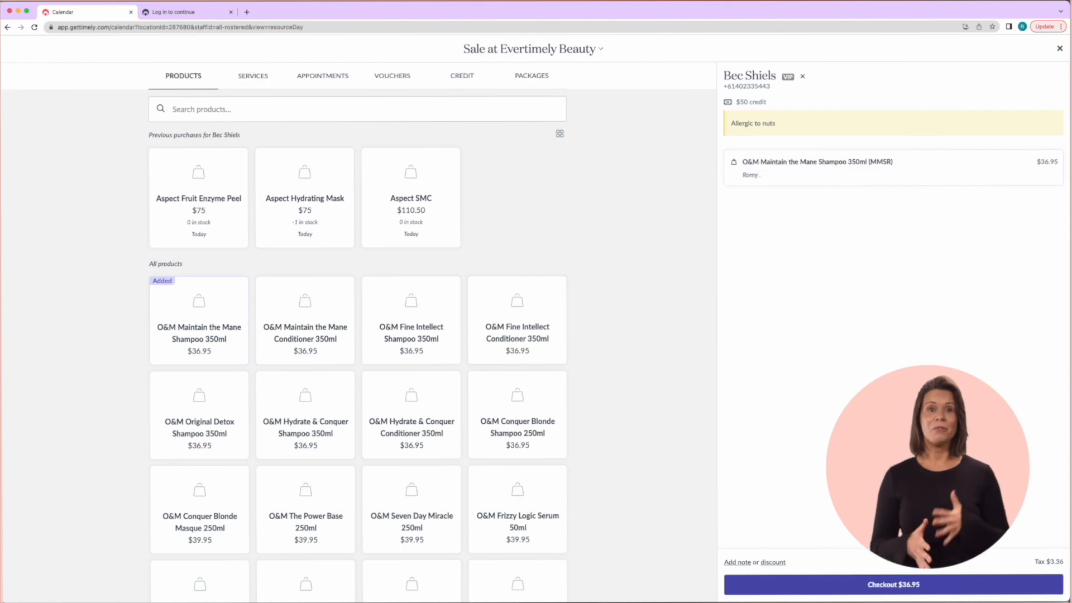
left_click(863, 584)
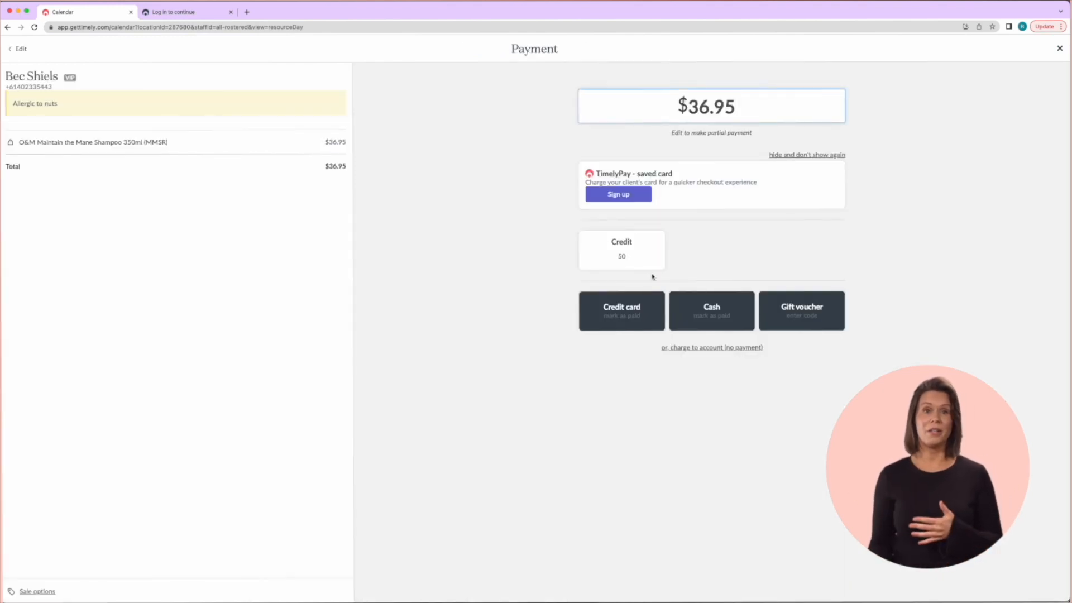
Close the Payment screen without charging, keeping the client's $50.00 credit visible
left_click(1058, 48)
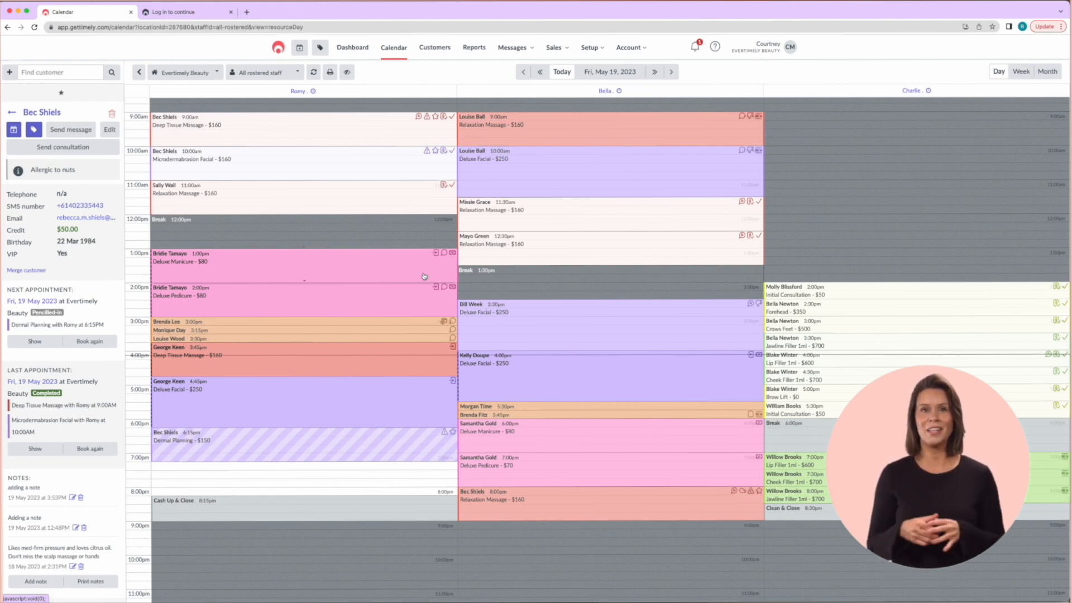
Open the full customer page of the 1:00pm Deluxe Manicure client
left_click(182, 256)
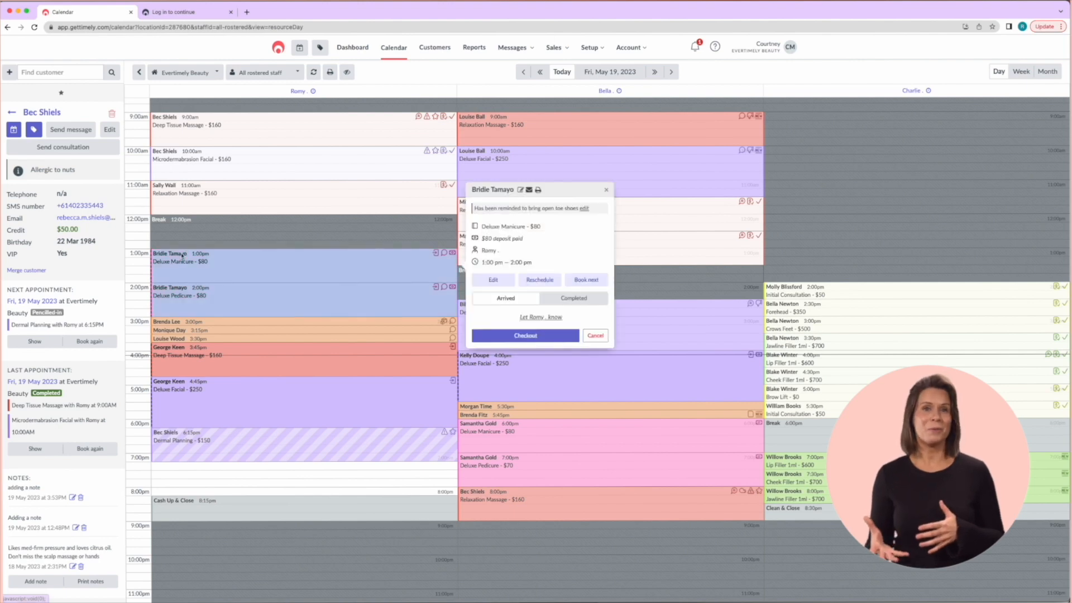
left_click(495, 191)
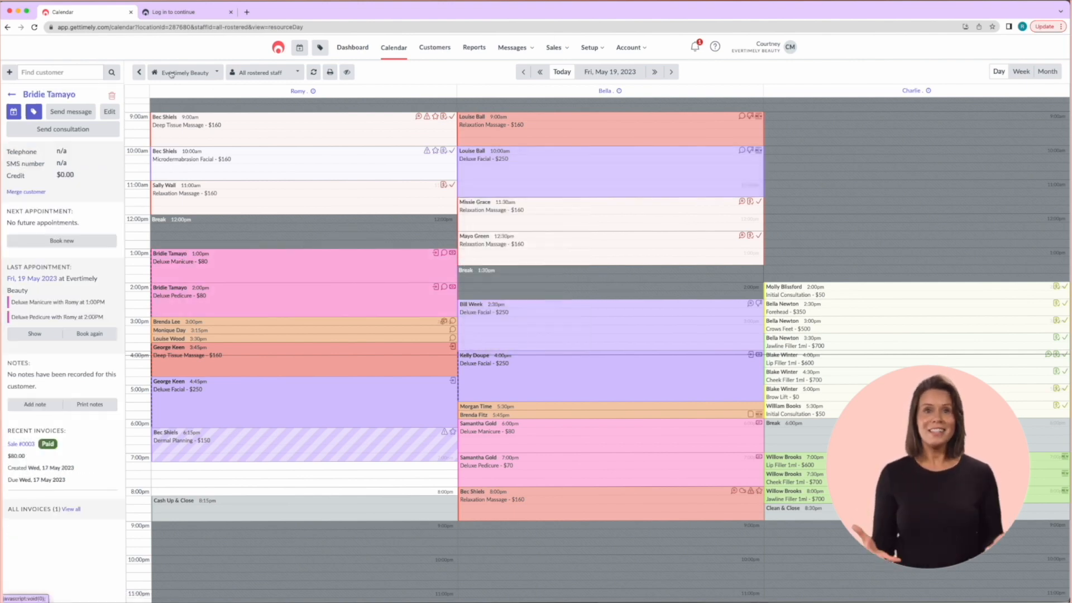
left_click(48, 94)
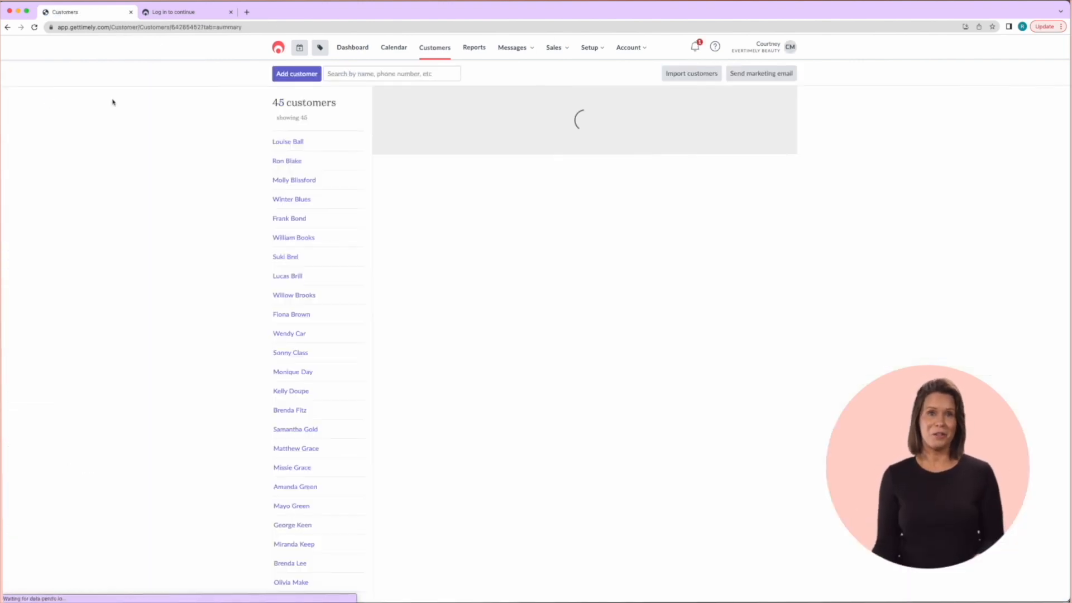
Detach the $80 deposit from its appointment into account credit and start a new sale
left_click(677, 134)
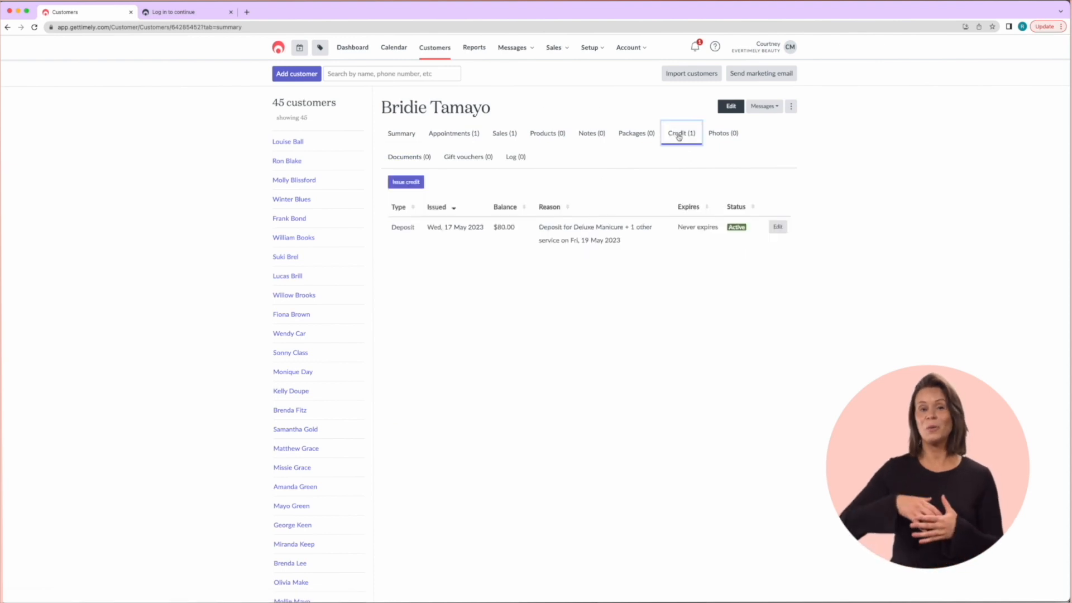
left_click(777, 228)
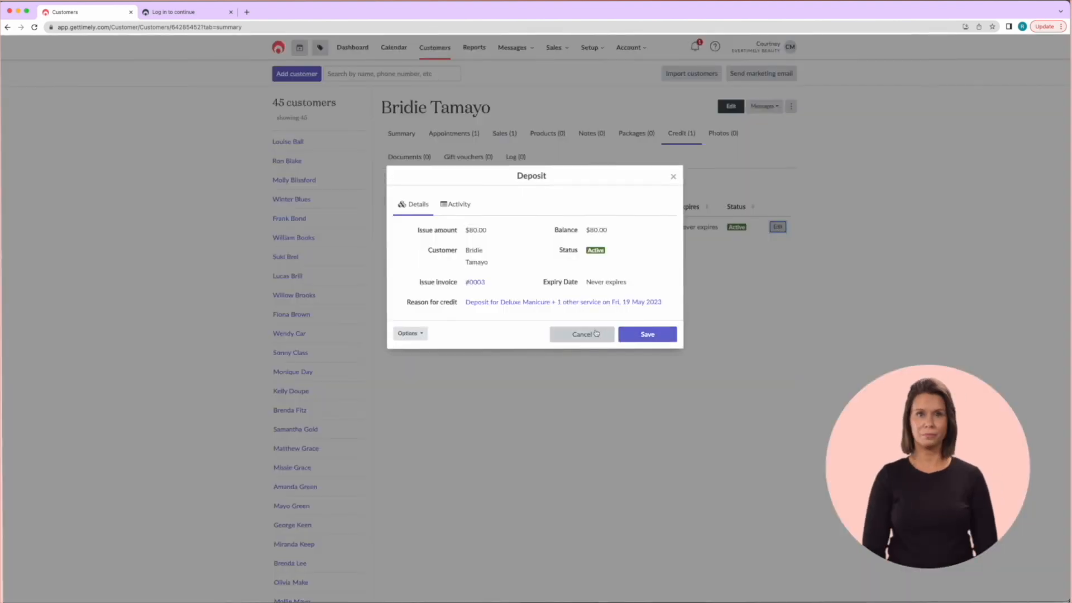
left_click(407, 334)
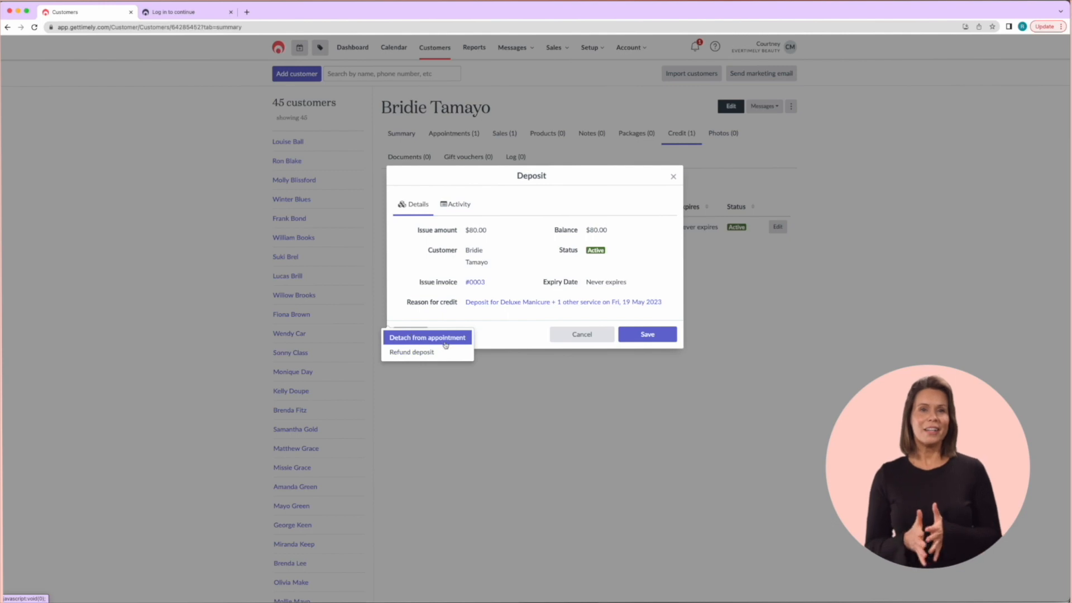
left_click(427, 337)
left_click(539, 364)
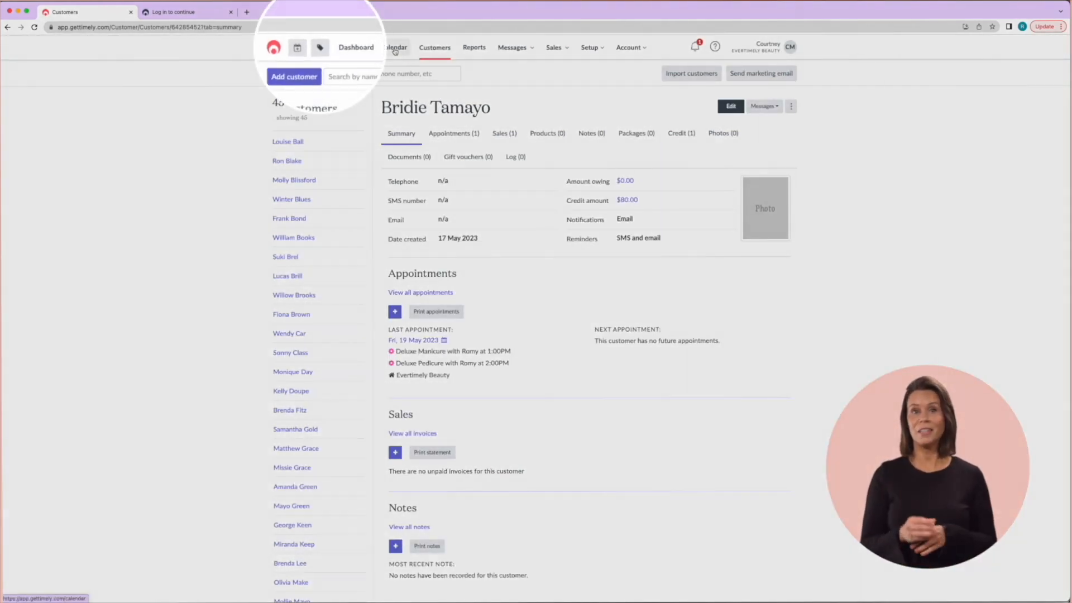
left_click(321, 49)
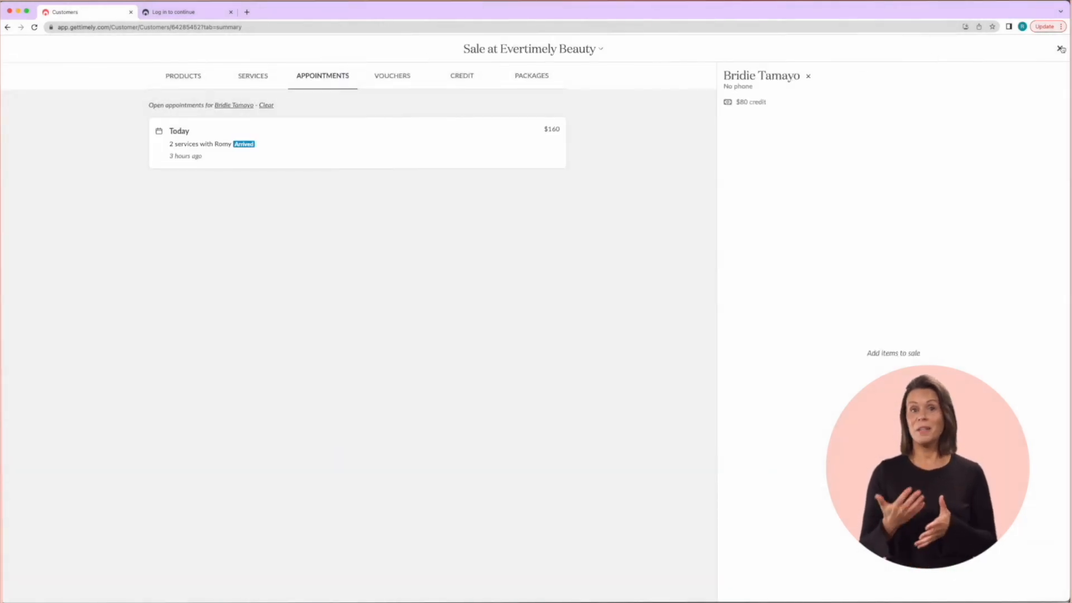
Restart the sale and swap in the searched client as its customer
left_click(1061, 48)
left_click(320, 47)
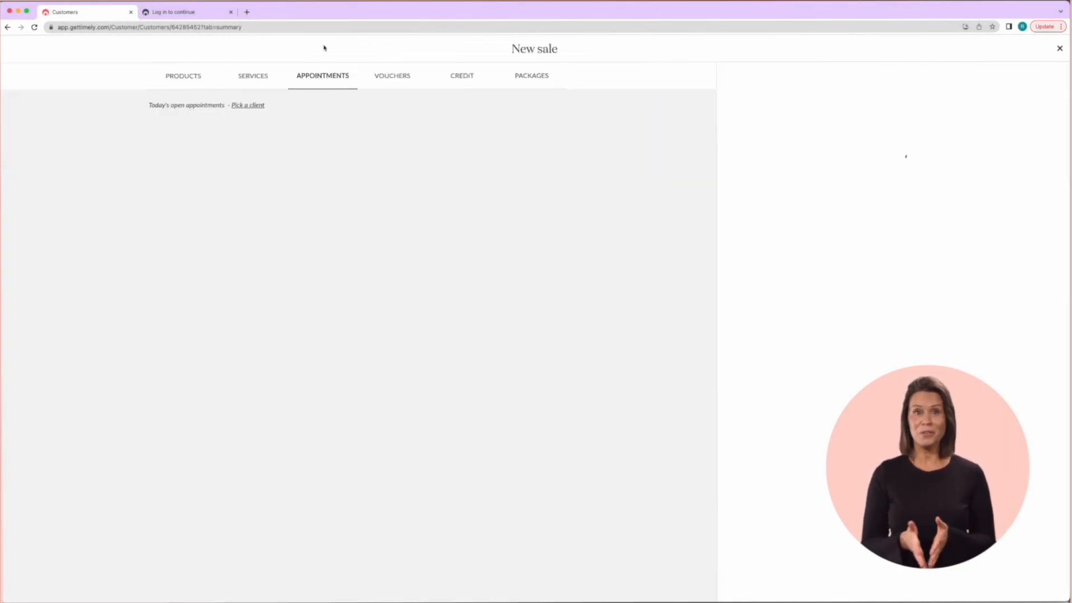
left_click(807, 76)
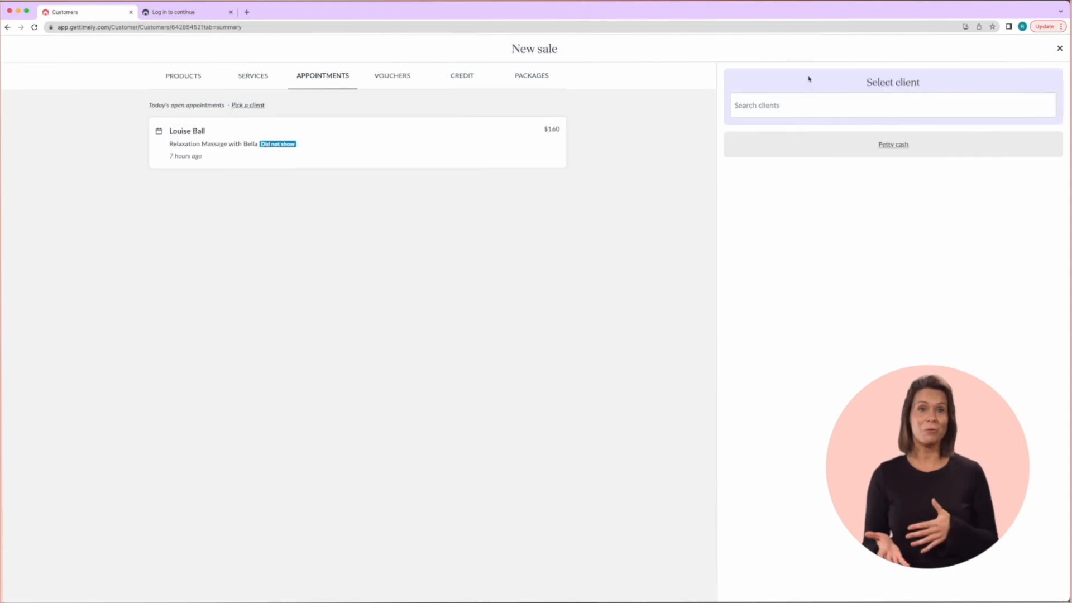
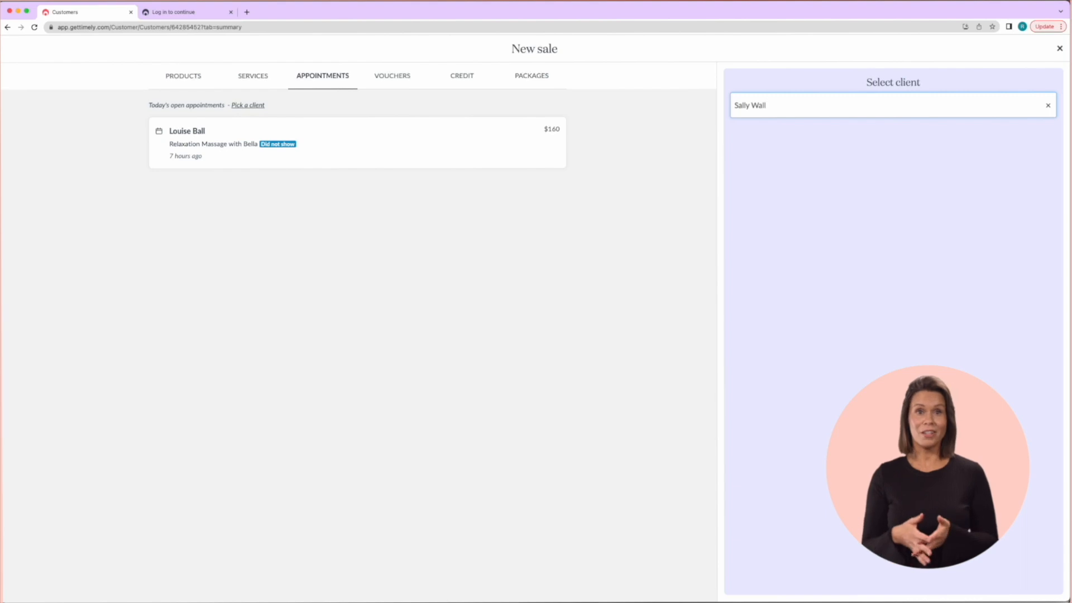
left_click(766, 144)
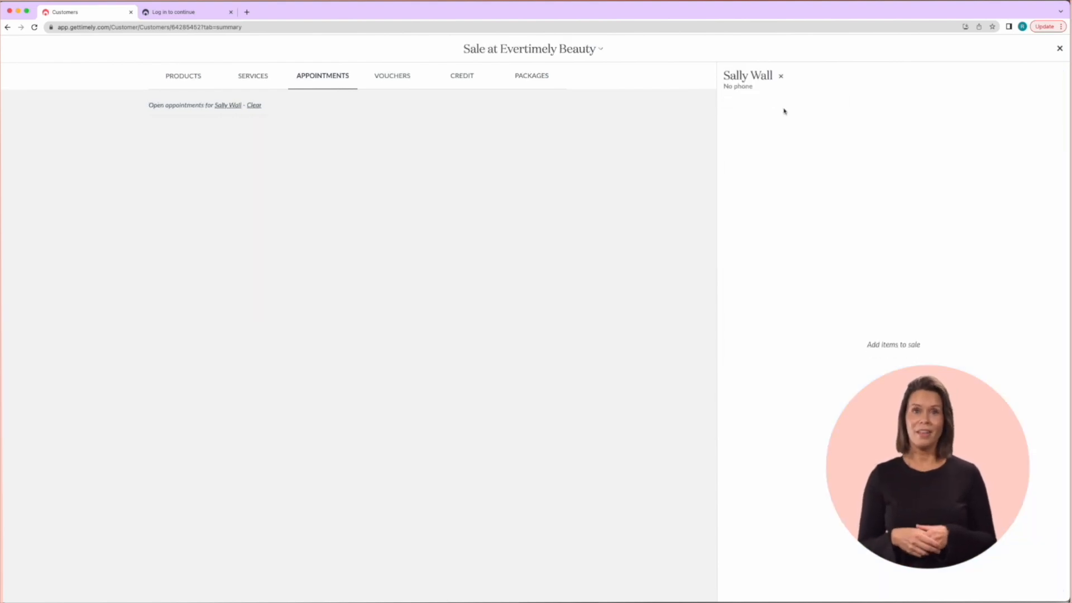
Add $100 of account credit to the sale, attributed to a staff member
left_click(467, 79)
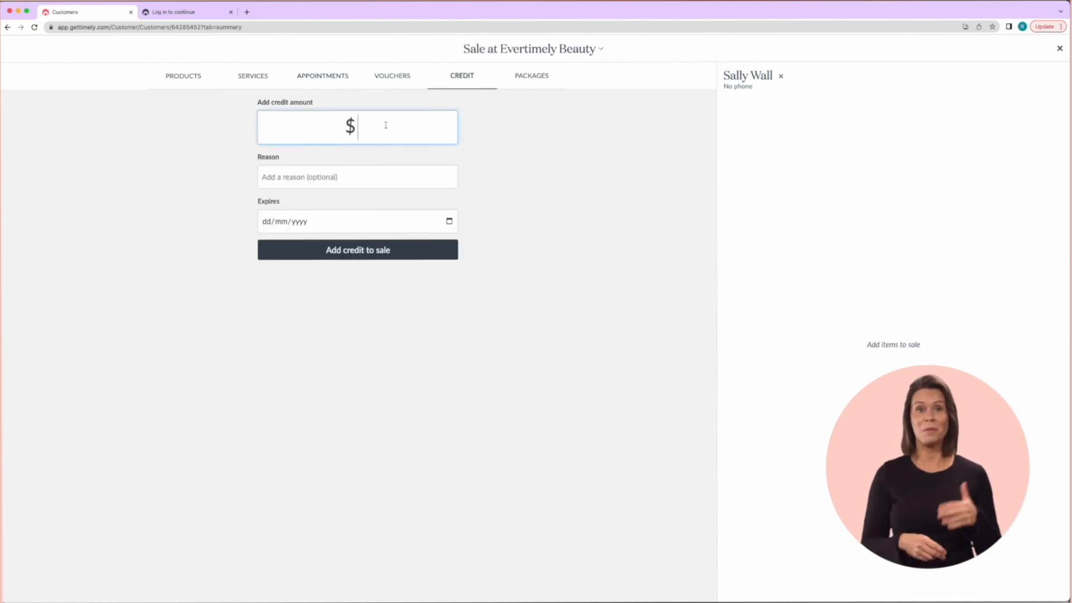
type("100")
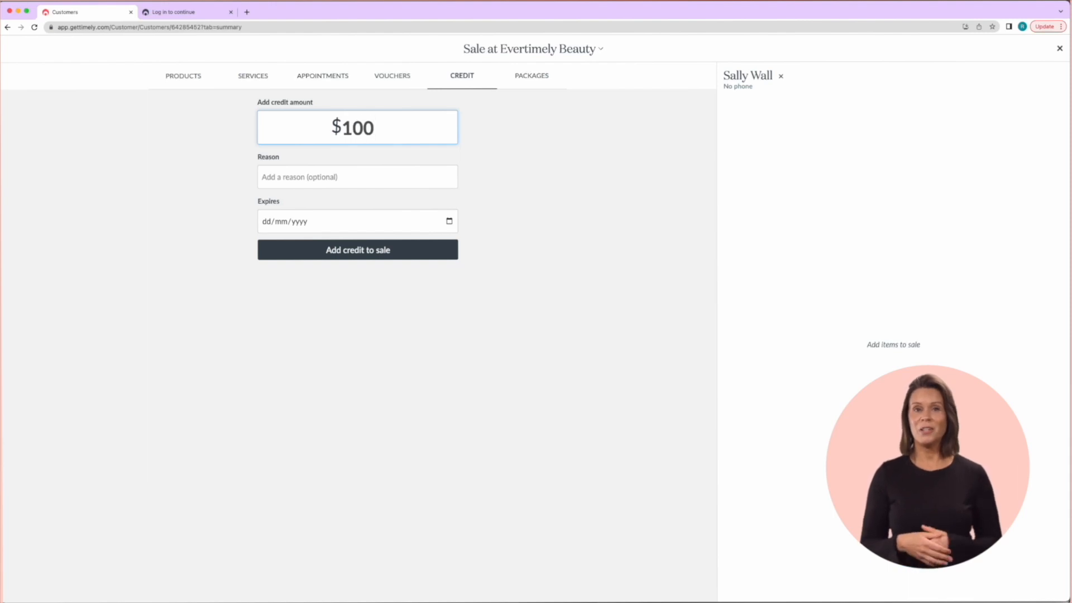
left_click(427, 254)
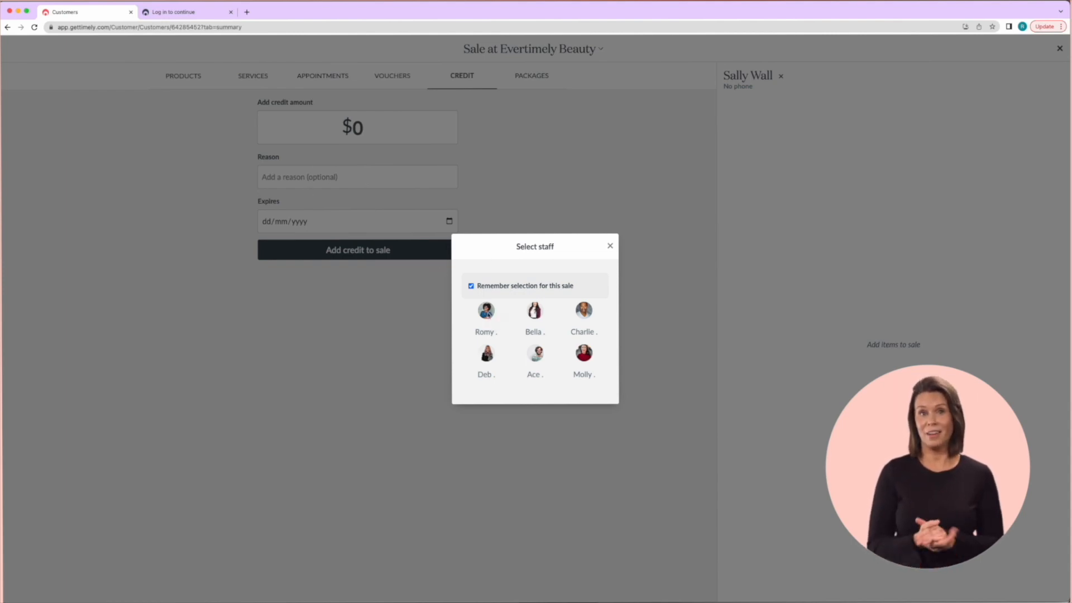
left_click(486, 310)
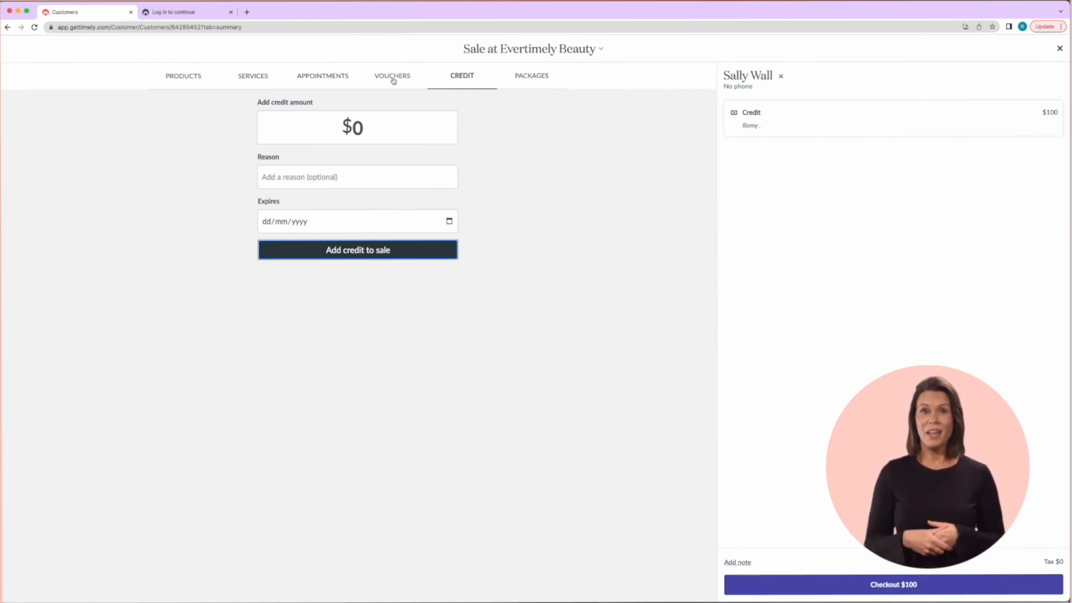
Check out the $100 credit sale and return to the day calendar
left_click(815, 580)
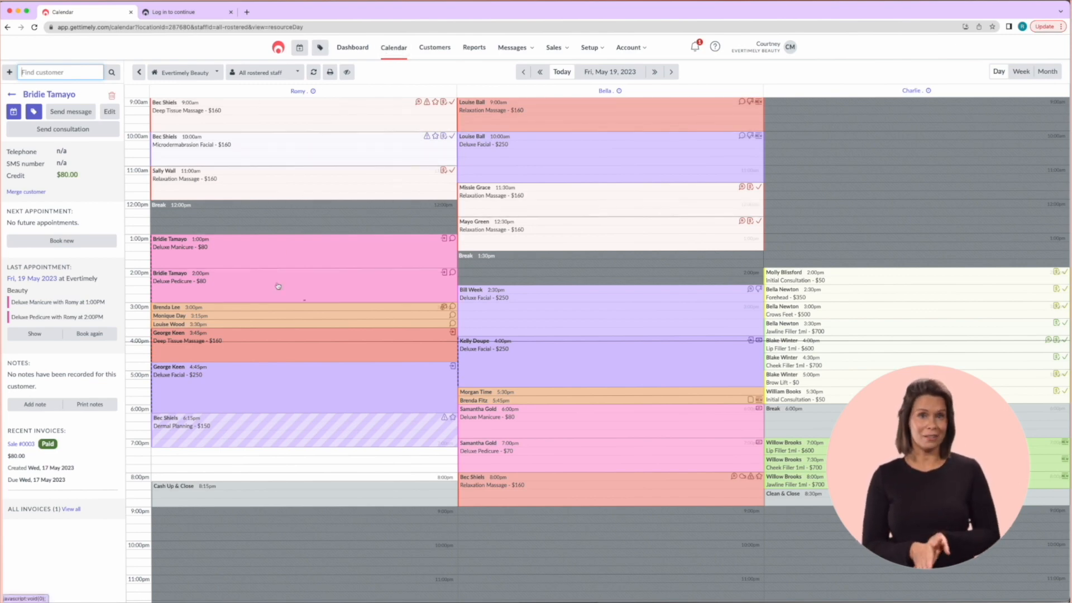
Confirm the 6:15pm Dermal Planning appointment and start its checkout
left_click(326, 429)
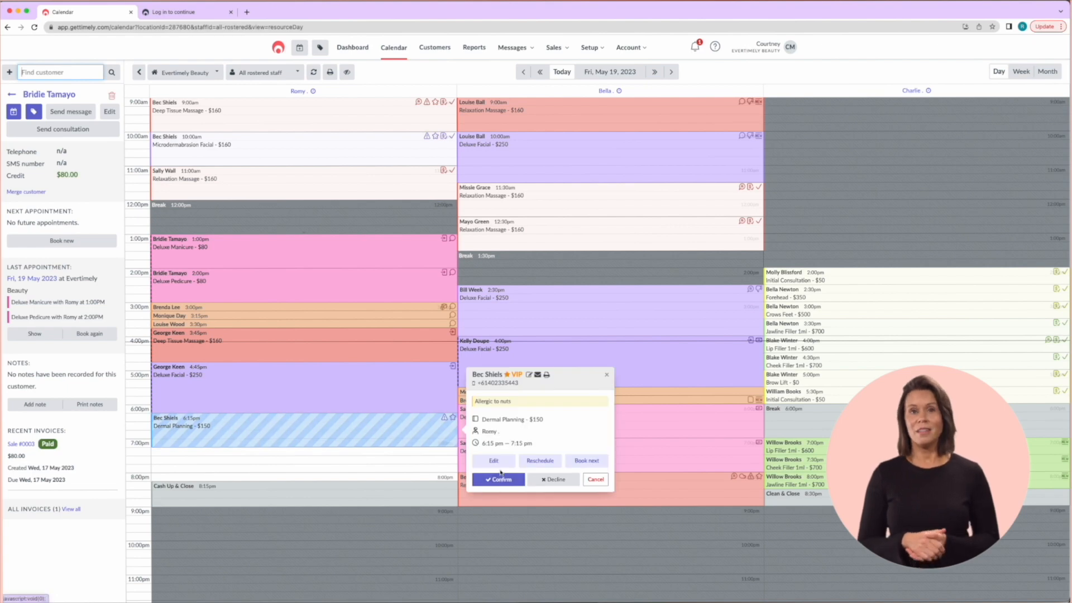
left_click(511, 480)
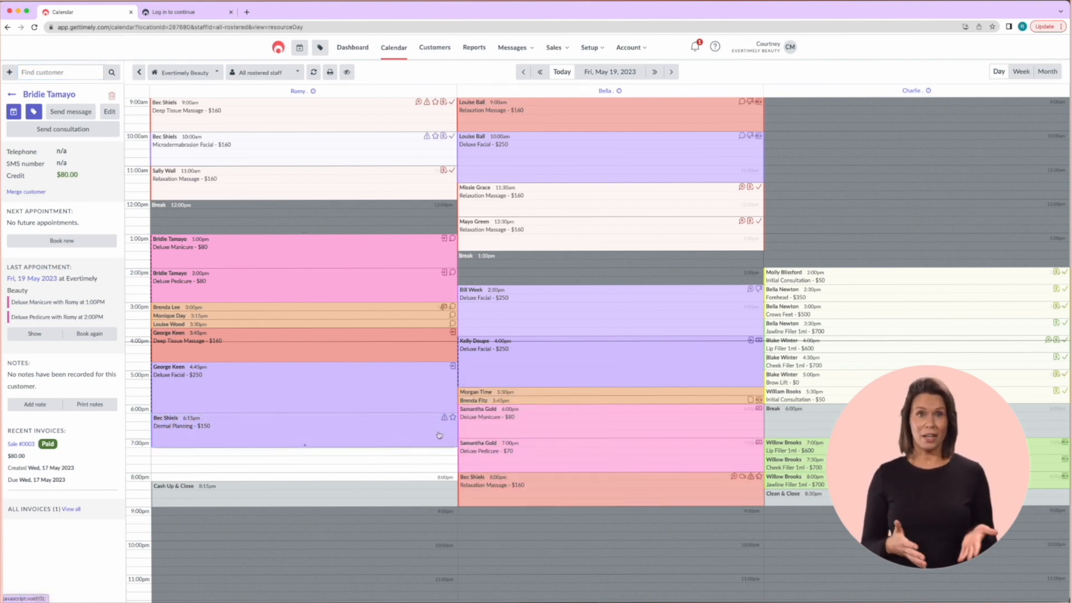
left_click(461, 448)
left_click(517, 486)
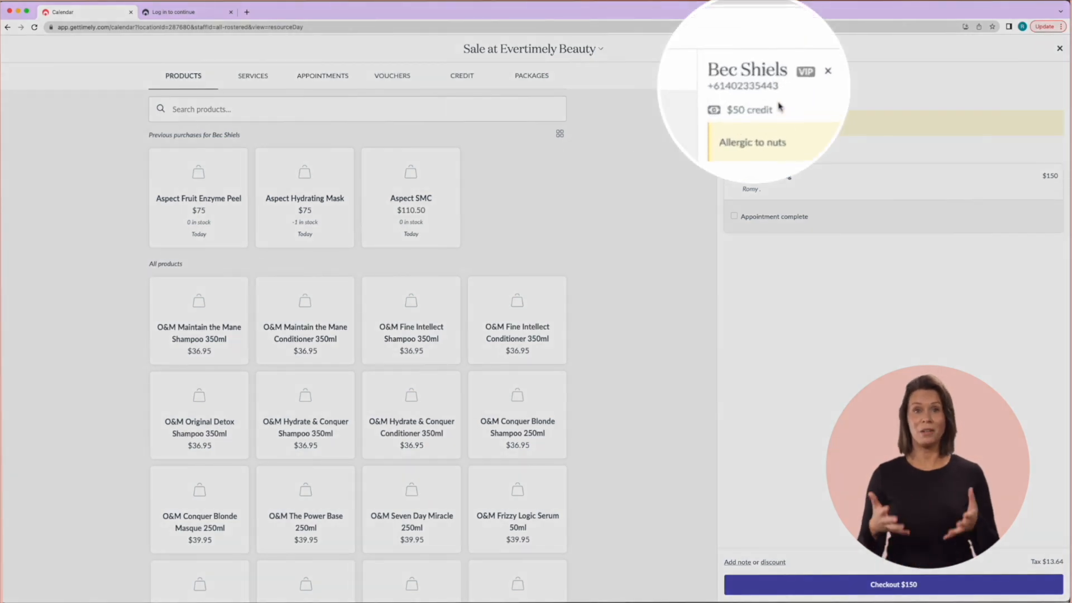
Pay the $150 bill with $50 of client credit and $100 by credit card
left_click(866, 581)
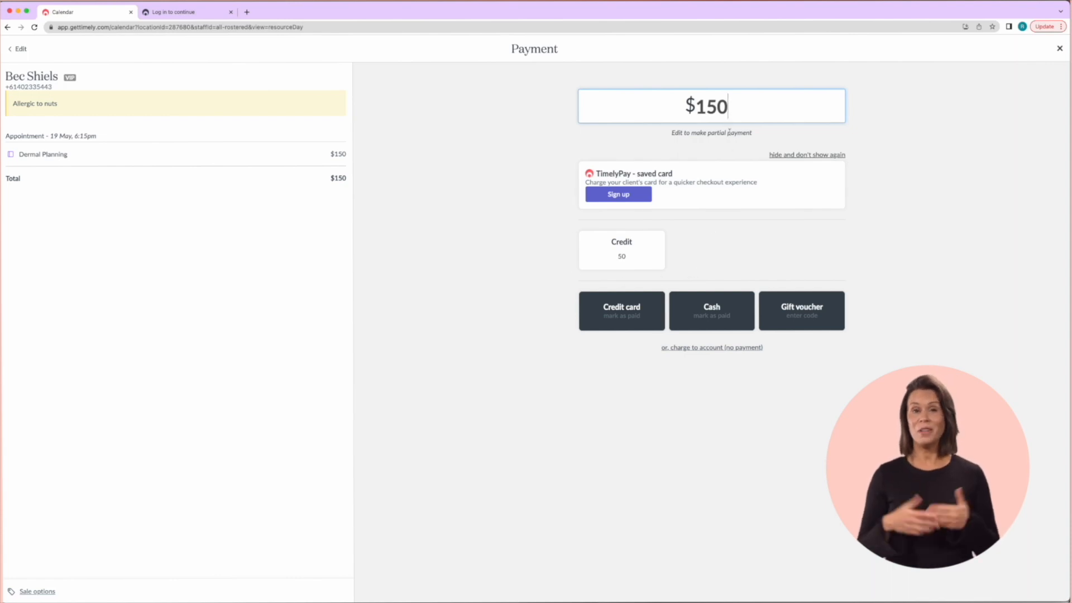
key("BackSpace")
key("BackSpace")
key("BackSpace")
key("BackSpace")
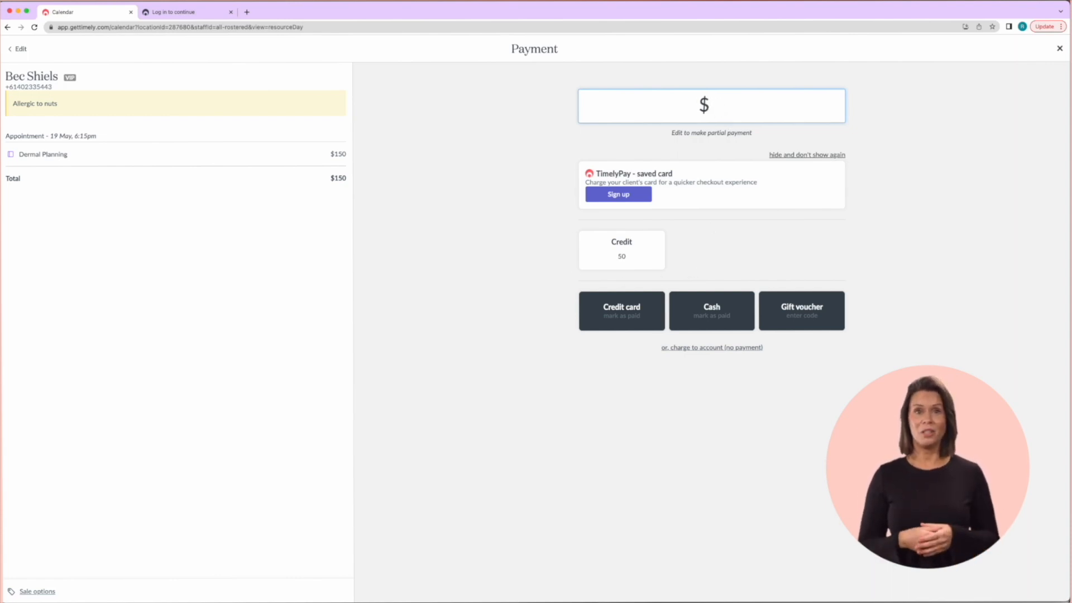
type("50")
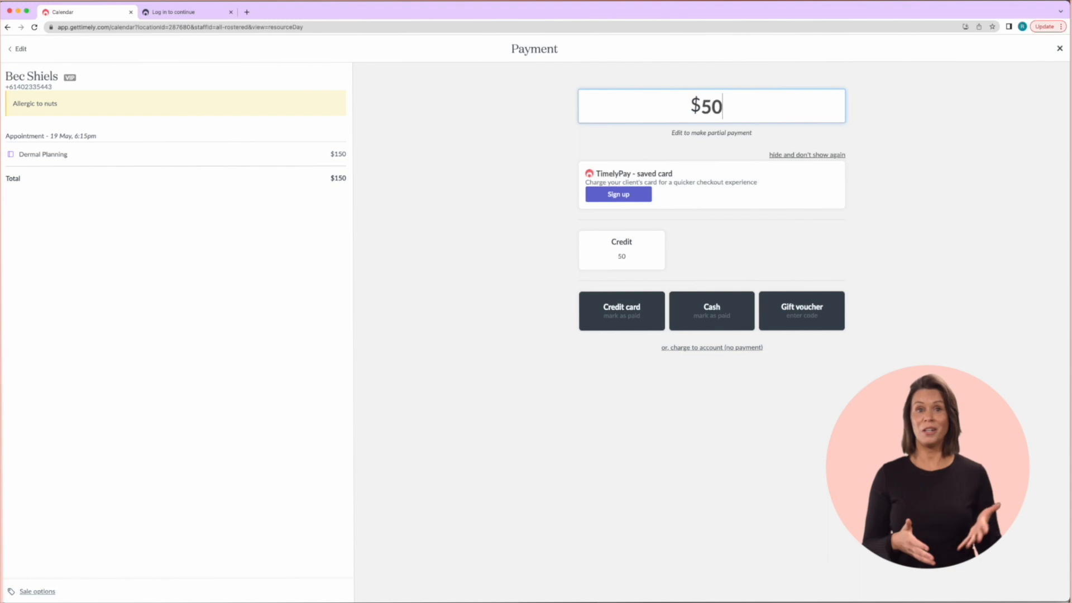
left_click(623, 253)
left_click(486, 312)
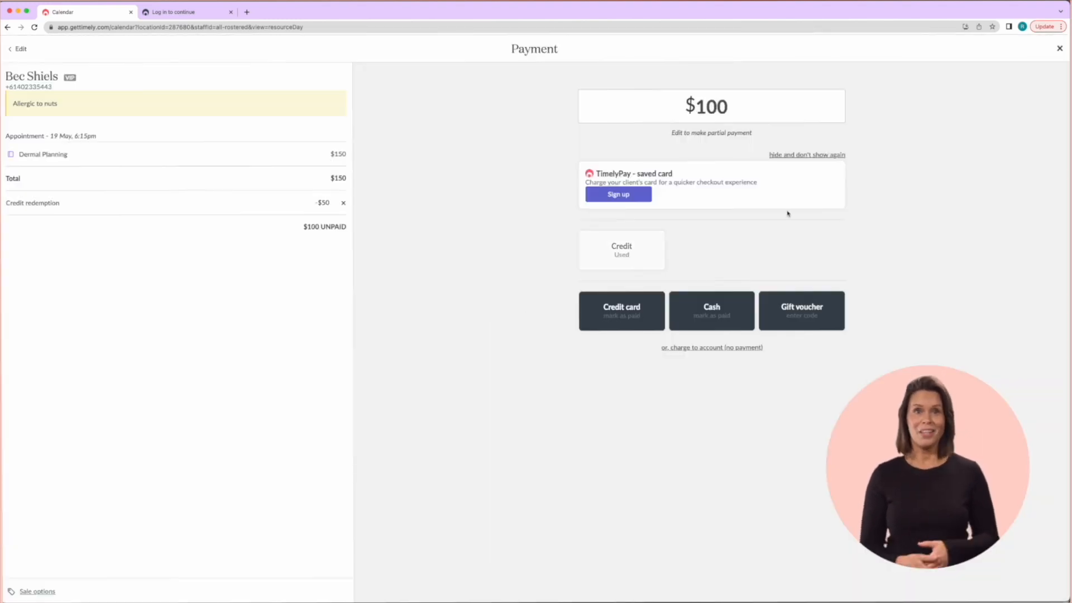
left_click(623, 310)
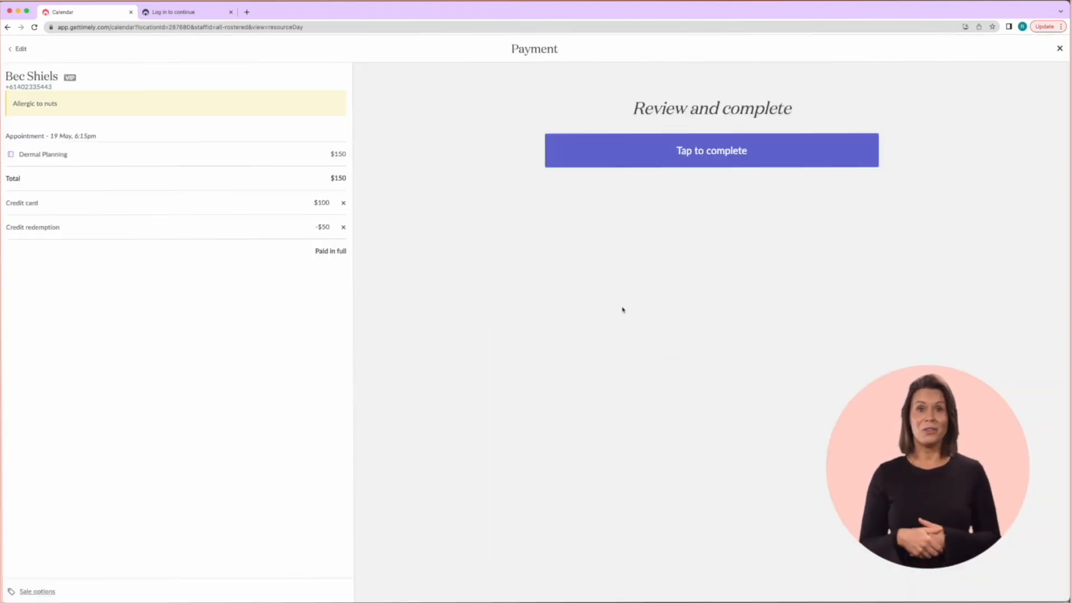
left_click(718, 161)
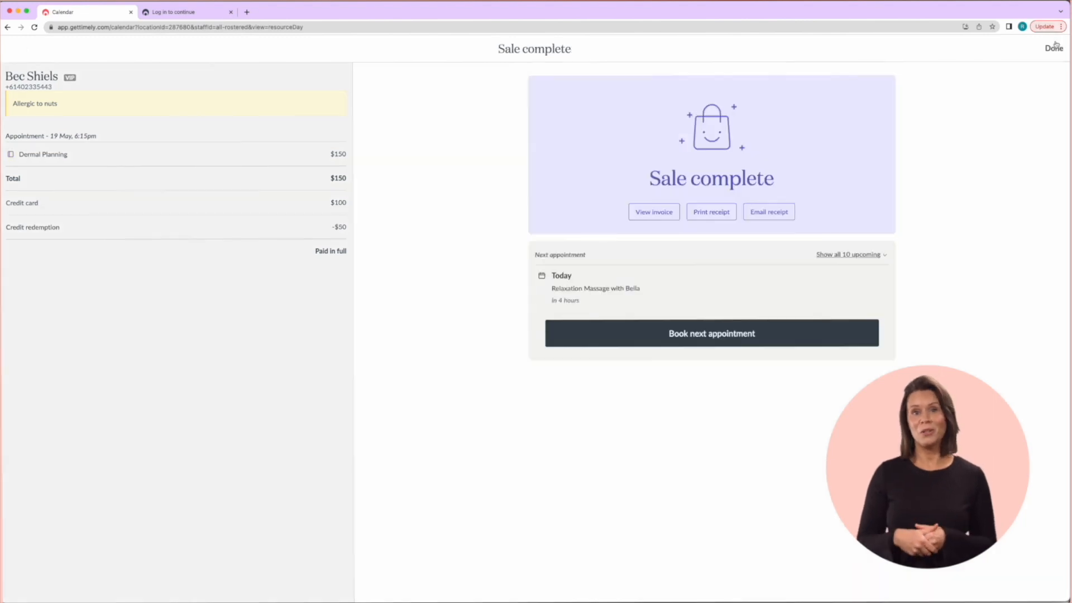
left_click(1054, 49)
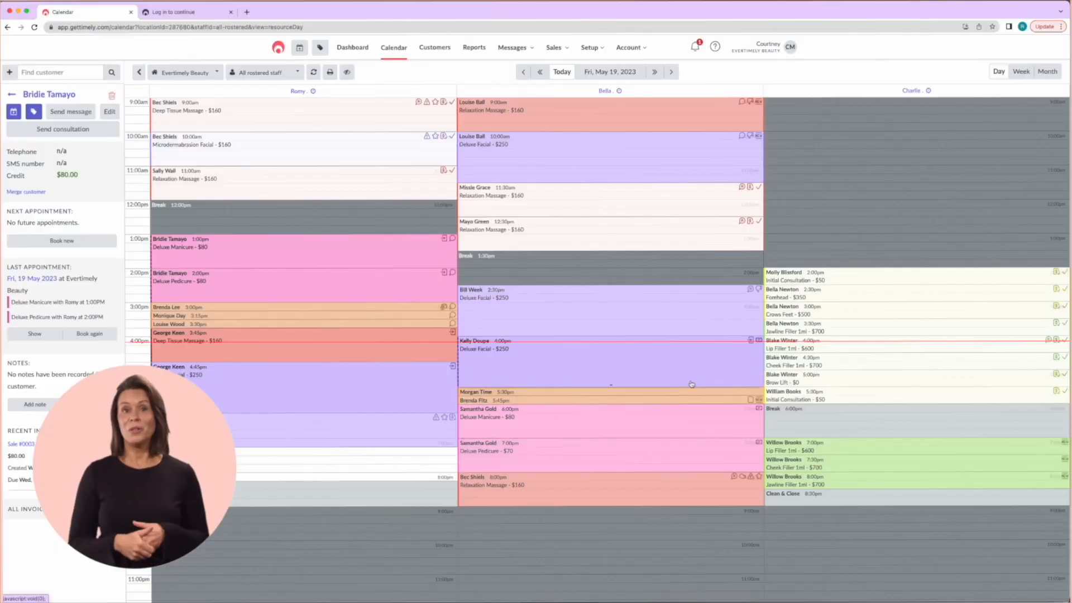
Edit the 5:30pm Eco Tan - Light appointment to add a deposit
left_click(597, 392)
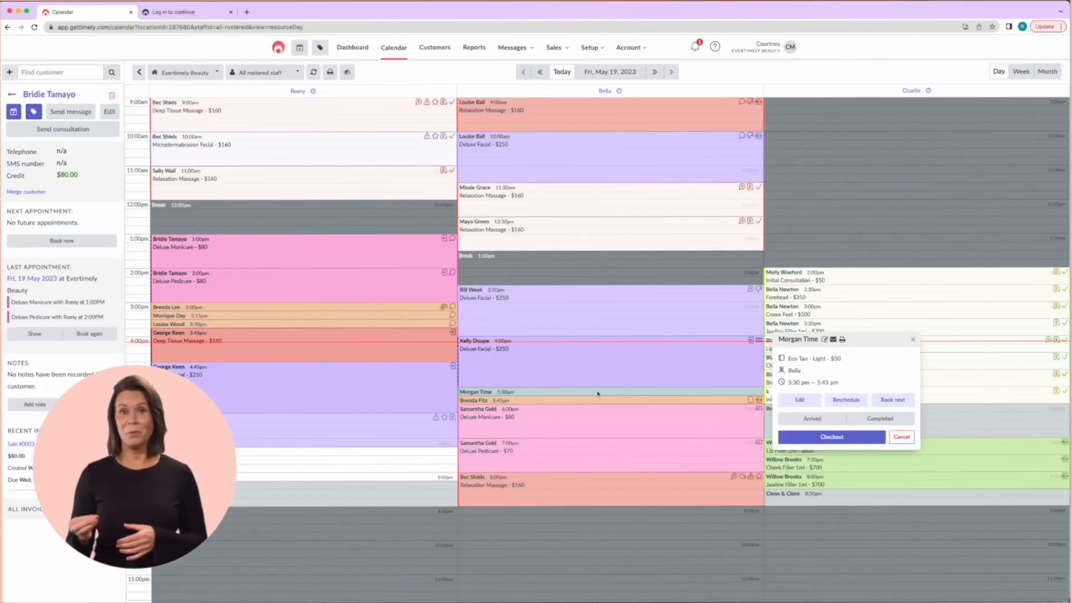
left_click(808, 401)
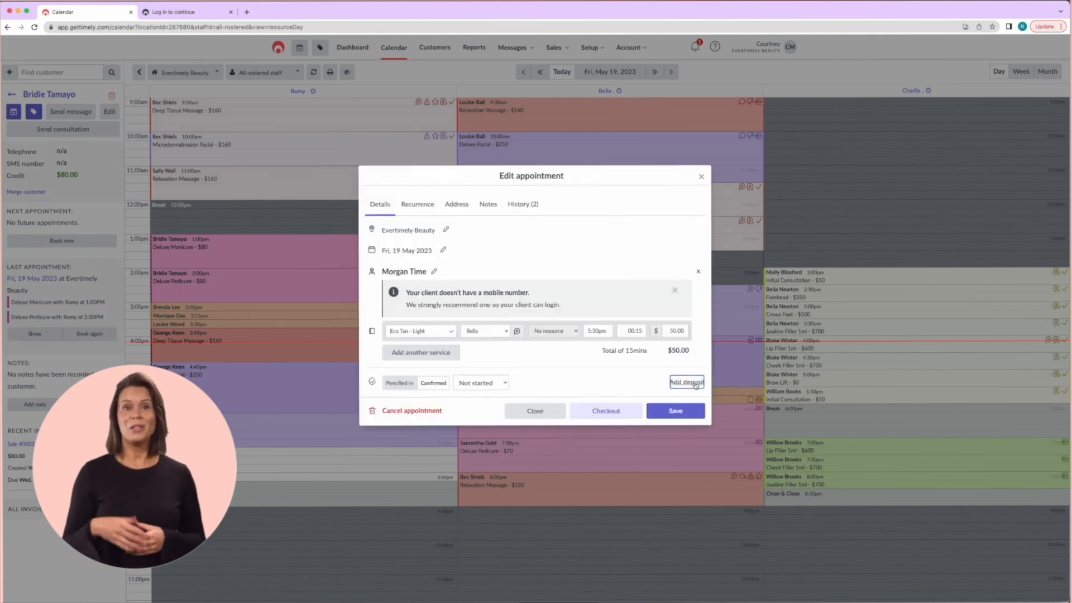
left_click(697, 383)
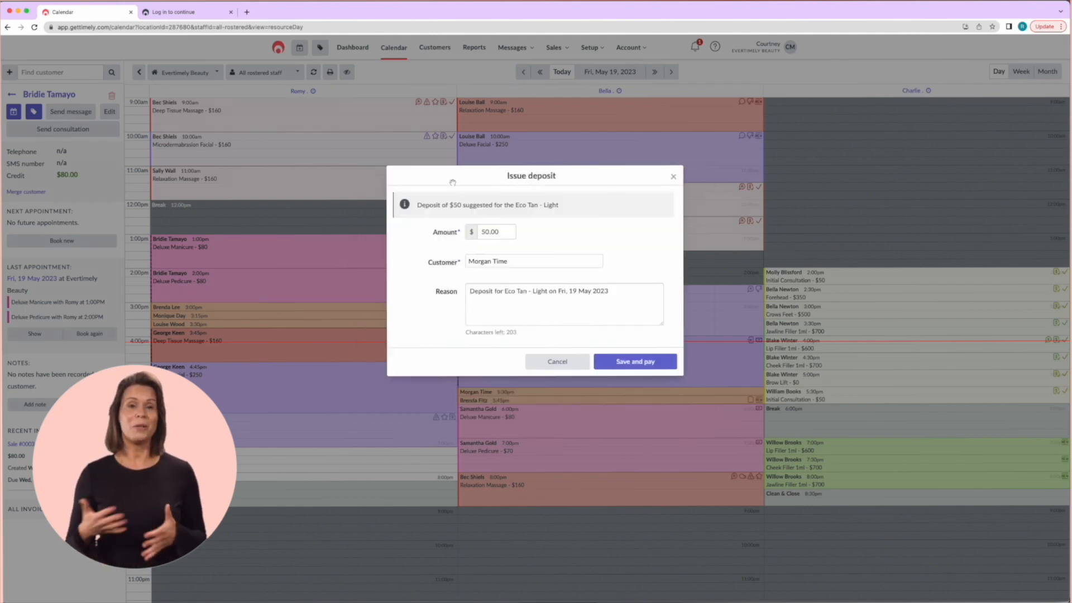
Set the deposit to $25 and pay it in full by credit card
left_click_drag(498, 231, 475, 235)
type("2")
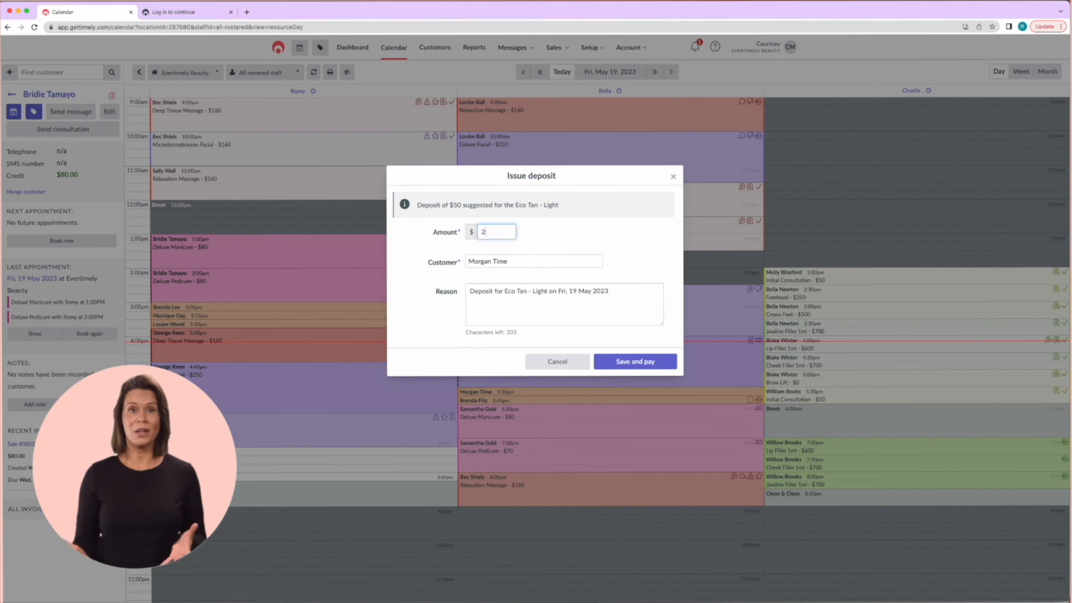
left_click(633, 361)
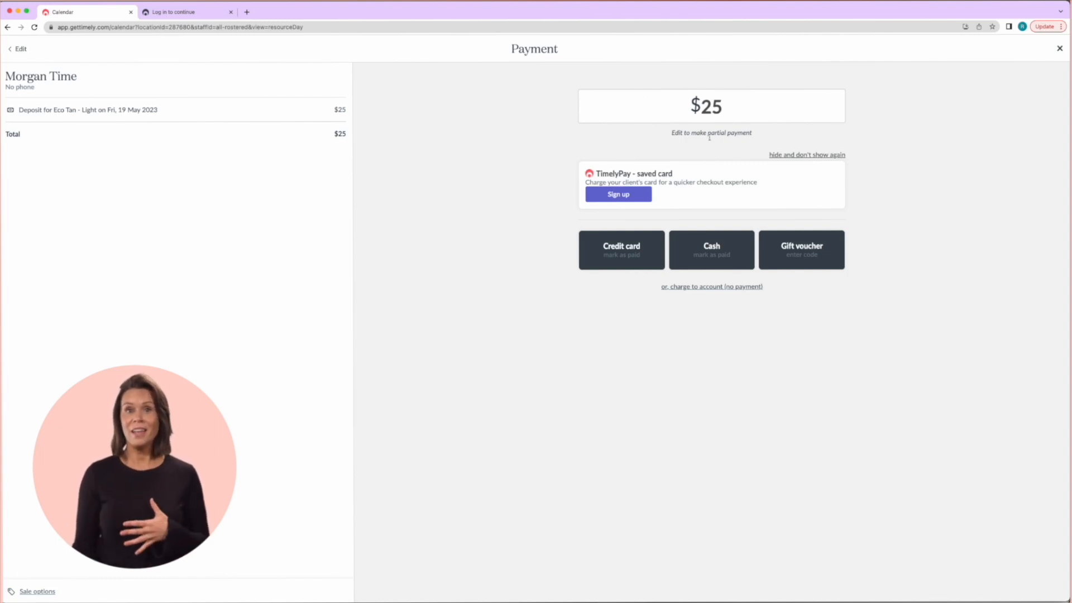
left_click(626, 253)
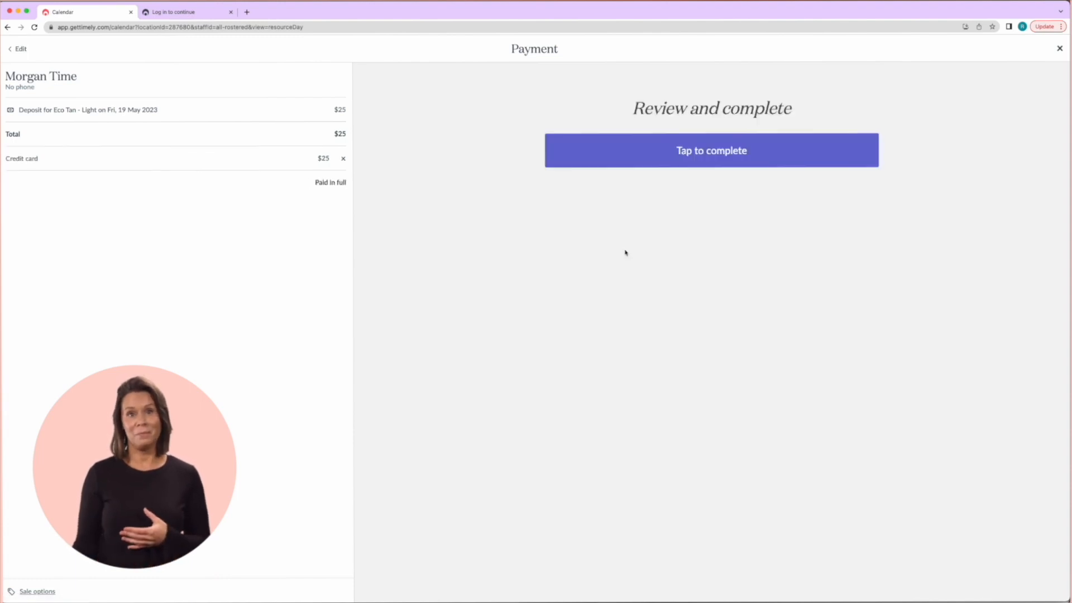
left_click(693, 151)
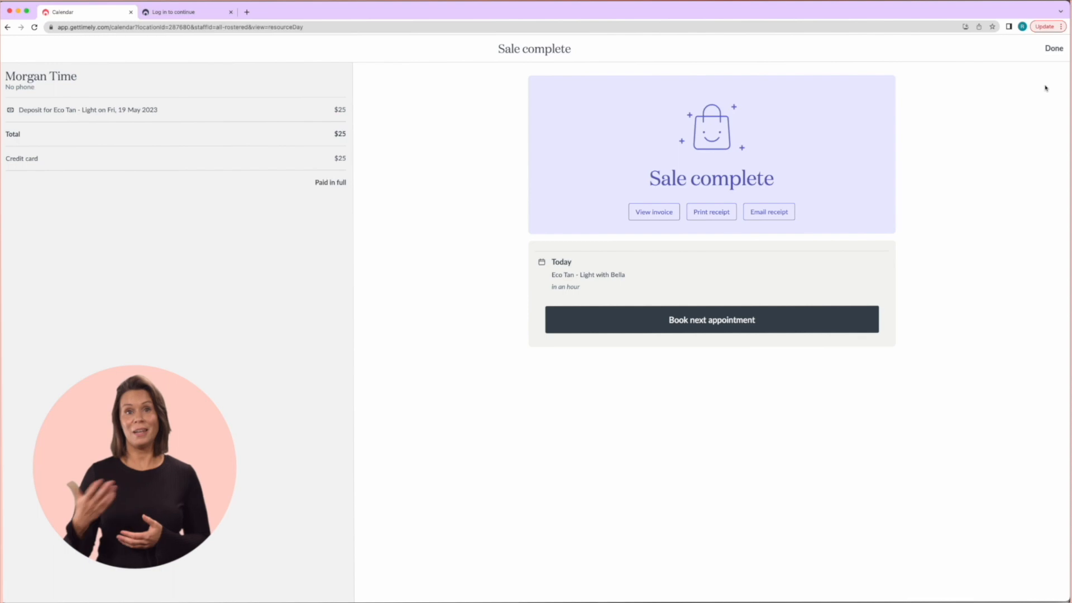
left_click(1049, 49)
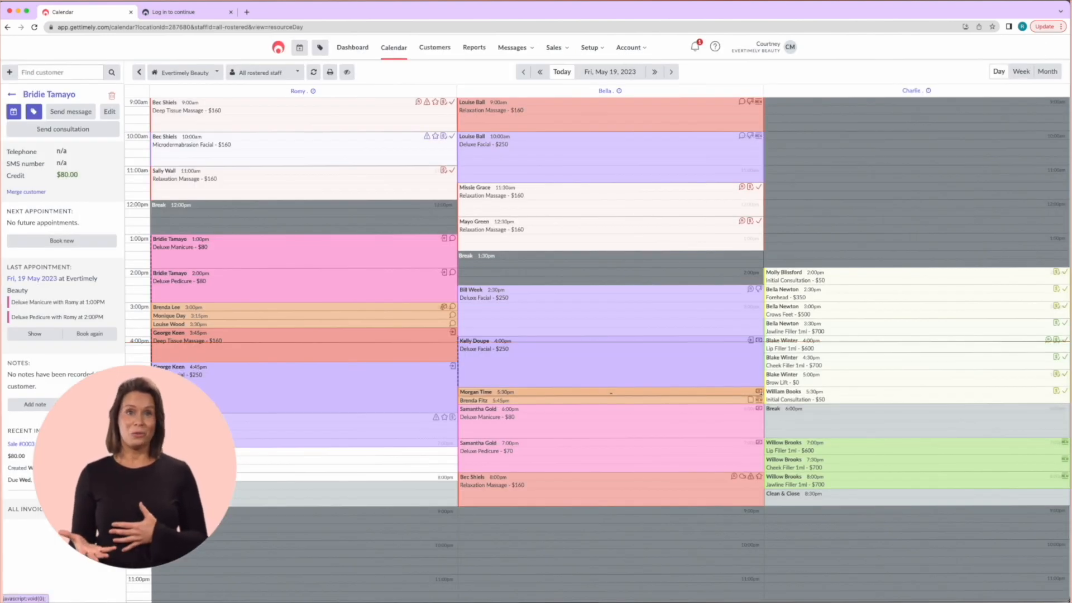
Open the 5:30pm Eco Tan client's full customer profile from the calendar
mouse_move(759, 392)
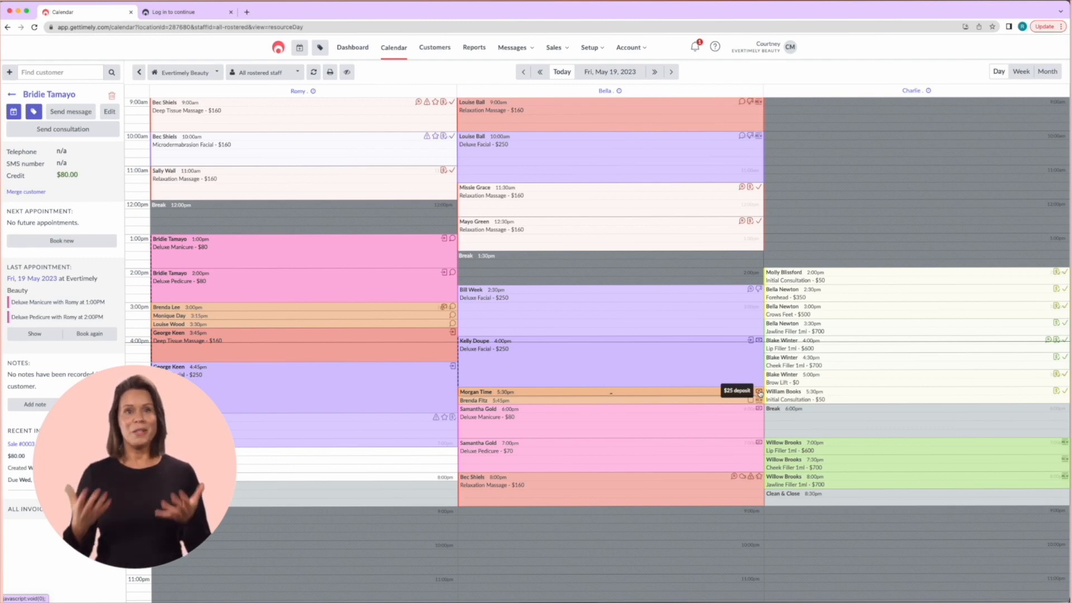
left_click(473, 395)
left_click(801, 335)
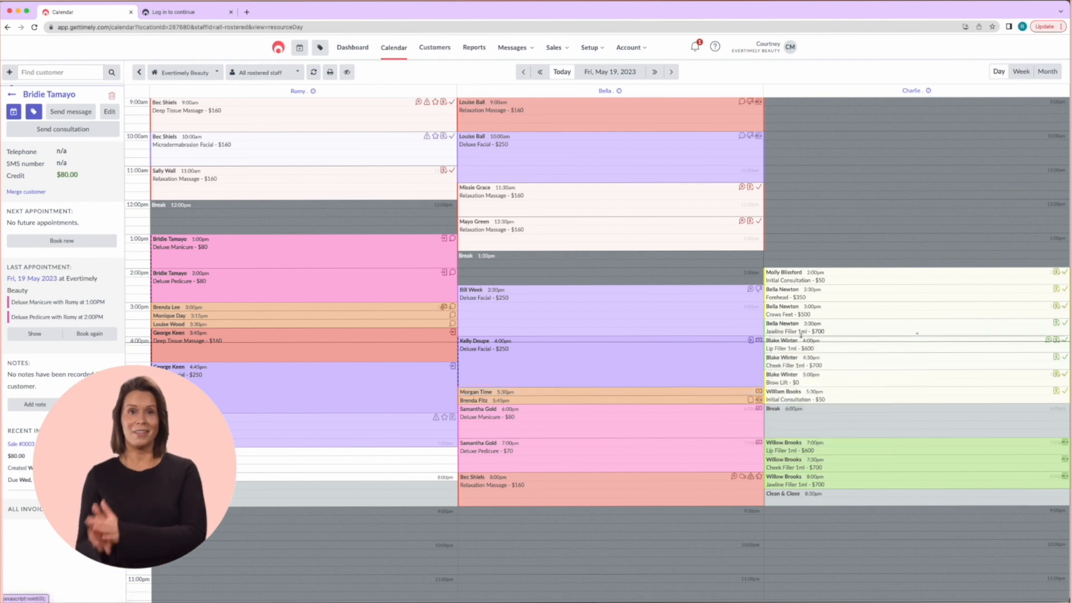
left_click(65, 95)
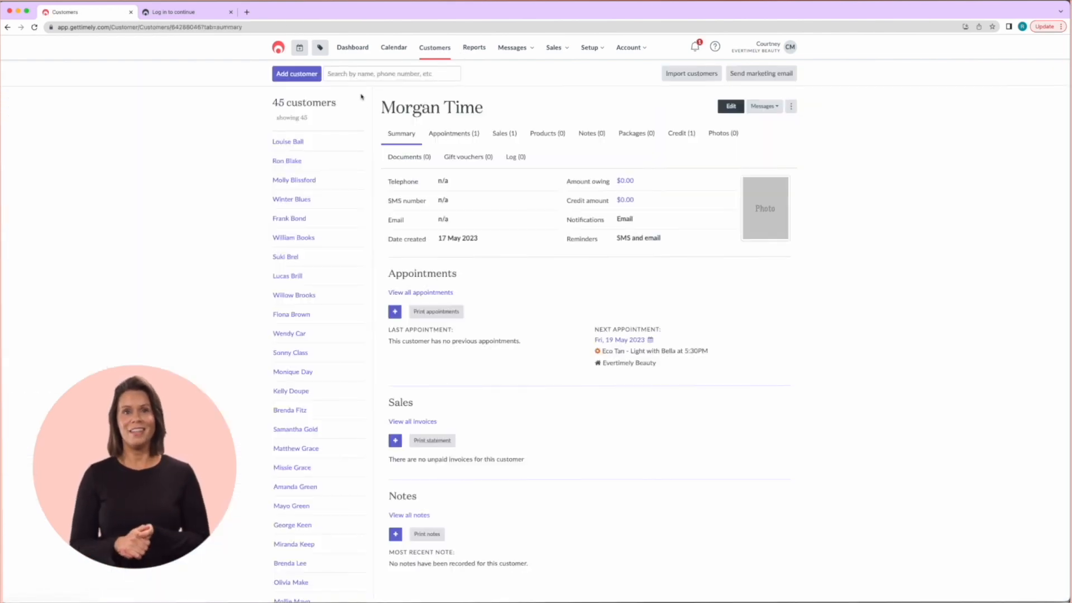
Detach the $25 Eco Tan deposit into account credit, recheck the credit list, and return to the calendar
left_click(693, 137)
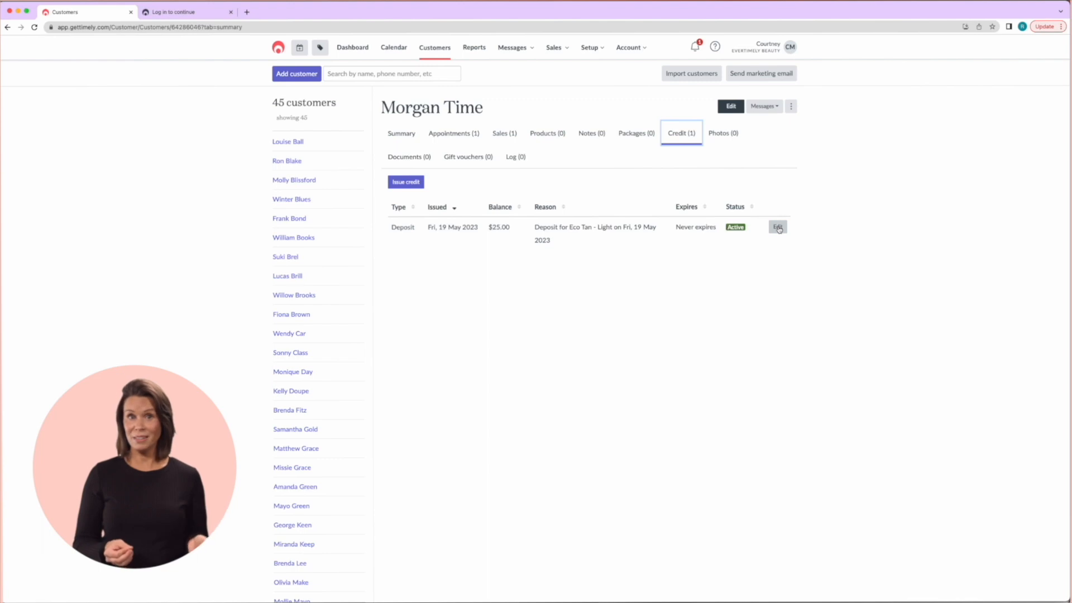
left_click(778, 227)
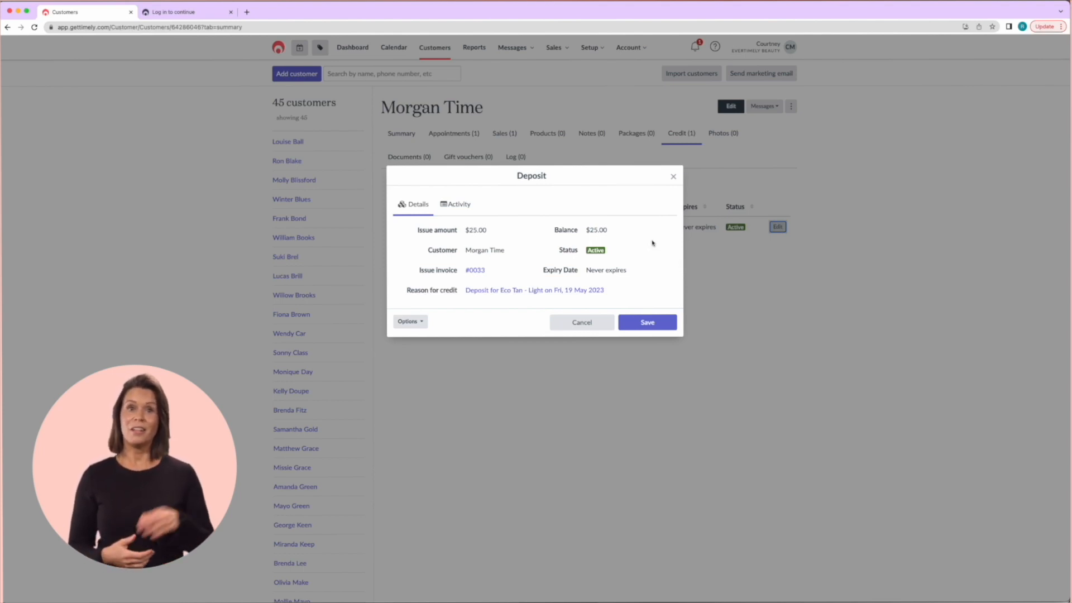
left_click(423, 322)
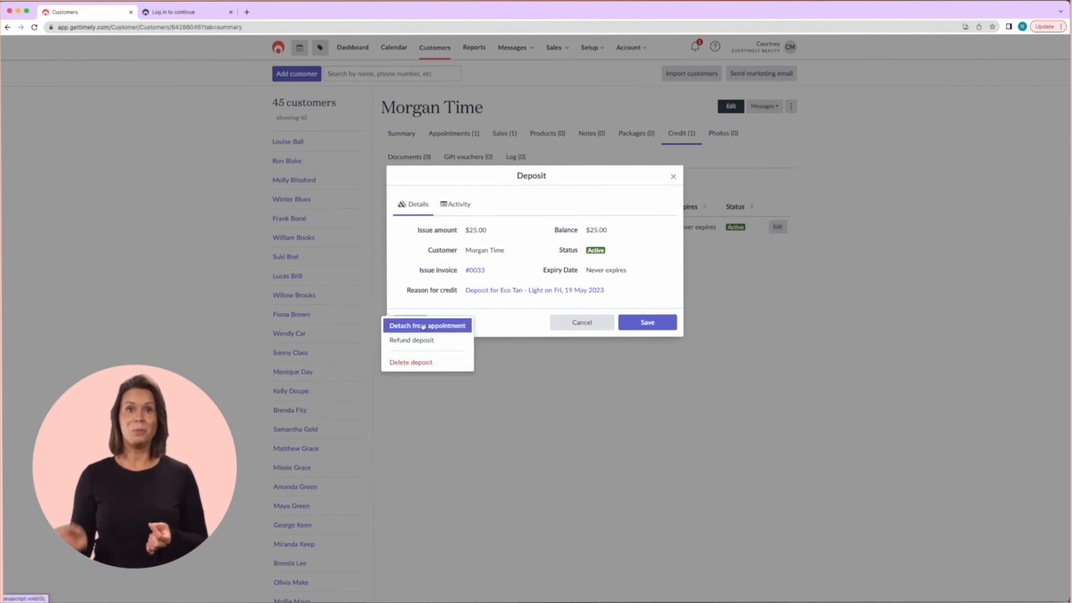
left_click(460, 326)
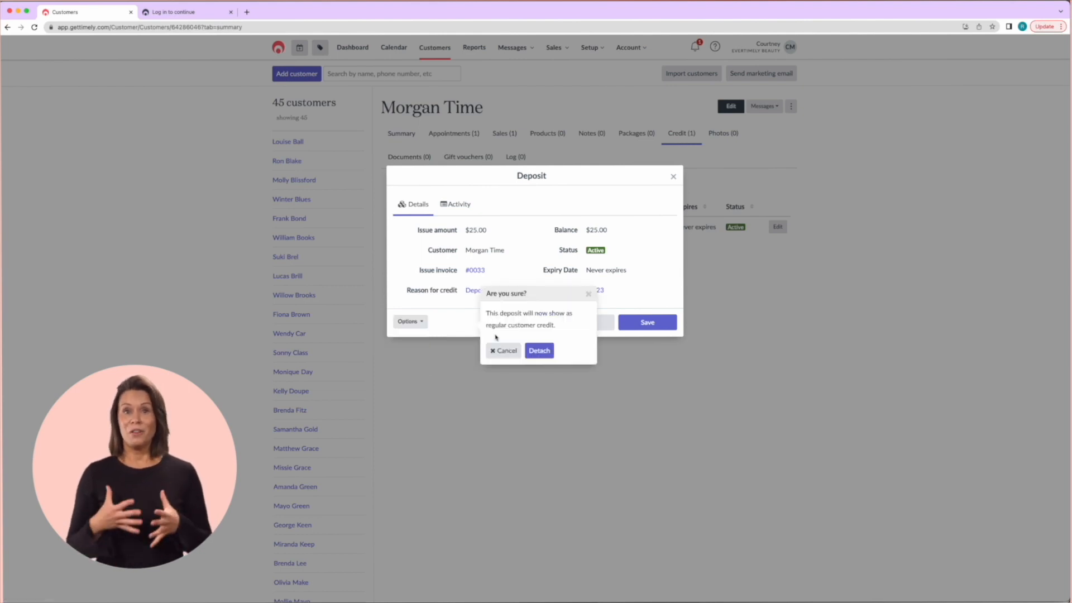
left_click(539, 351)
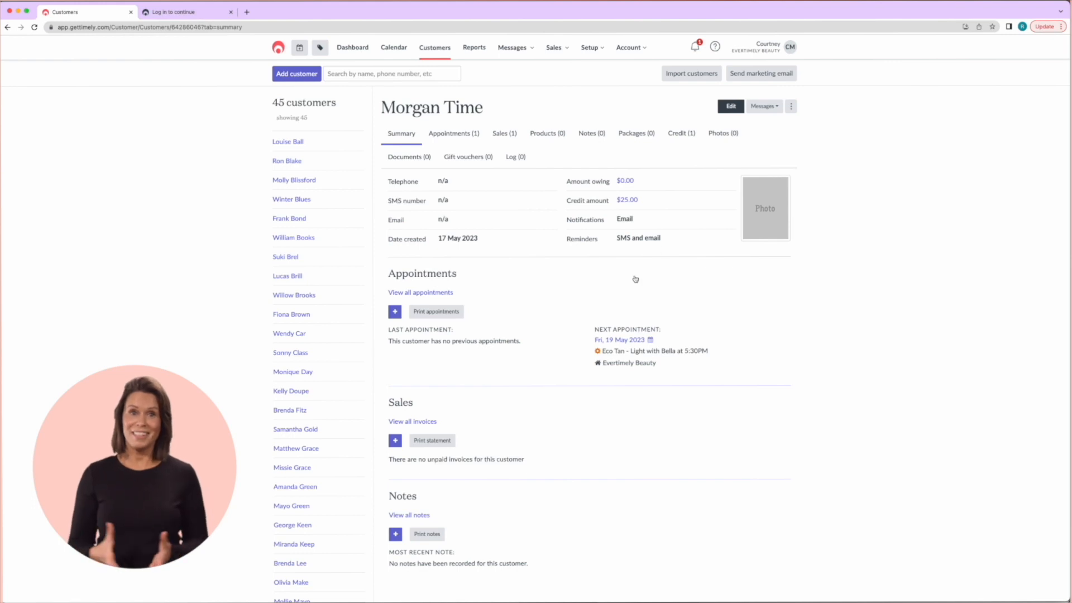
left_click(677, 141)
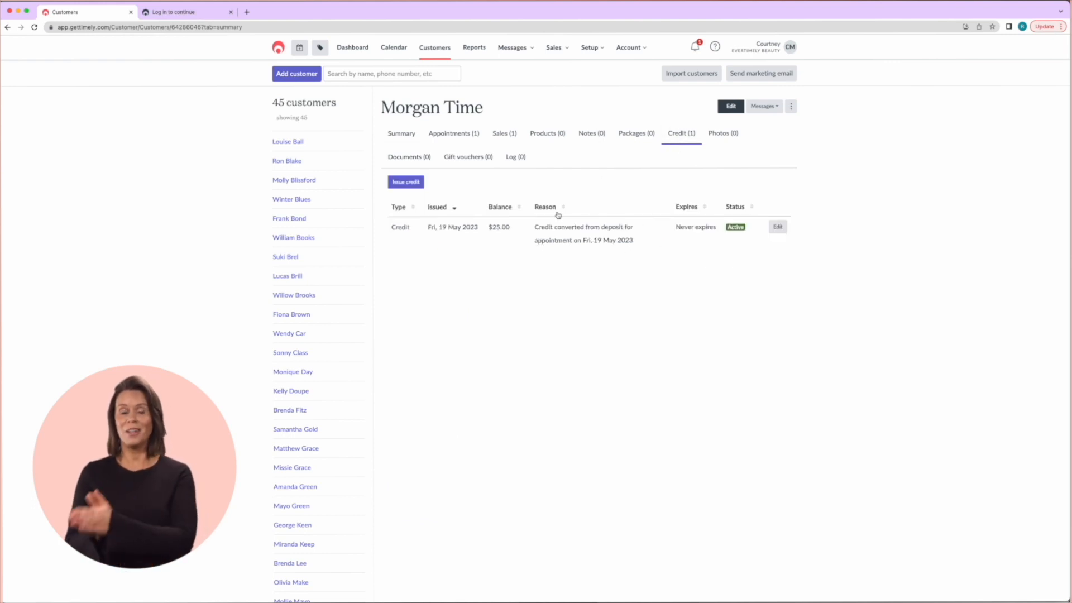
left_click(400, 50)
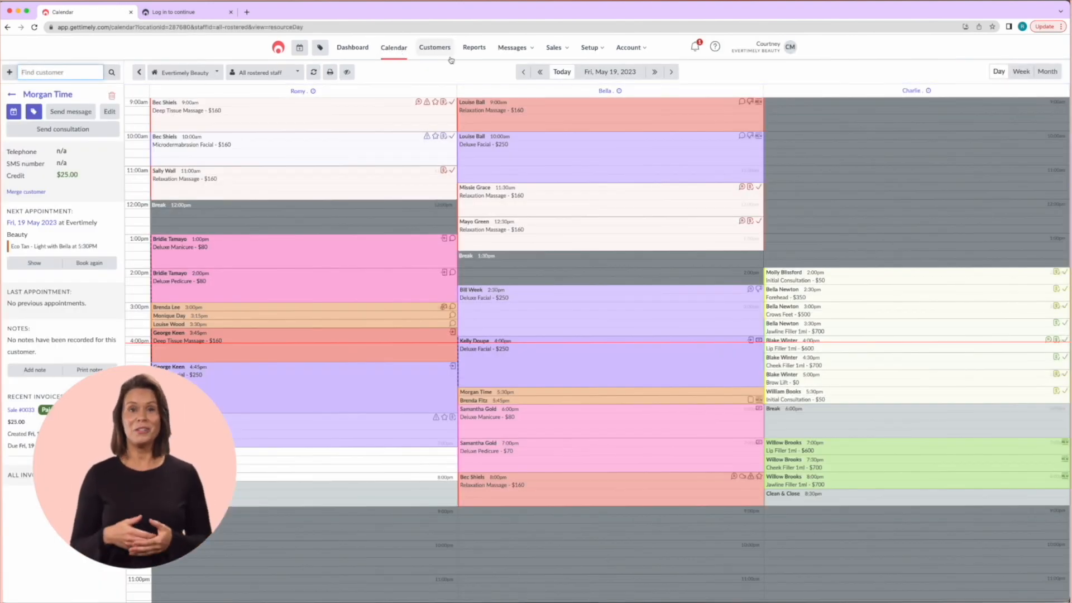
Mark the 6:00pm Deluxe Manicure client arrived and check out, proceeding to pay the remaining $70
left_click(652, 424)
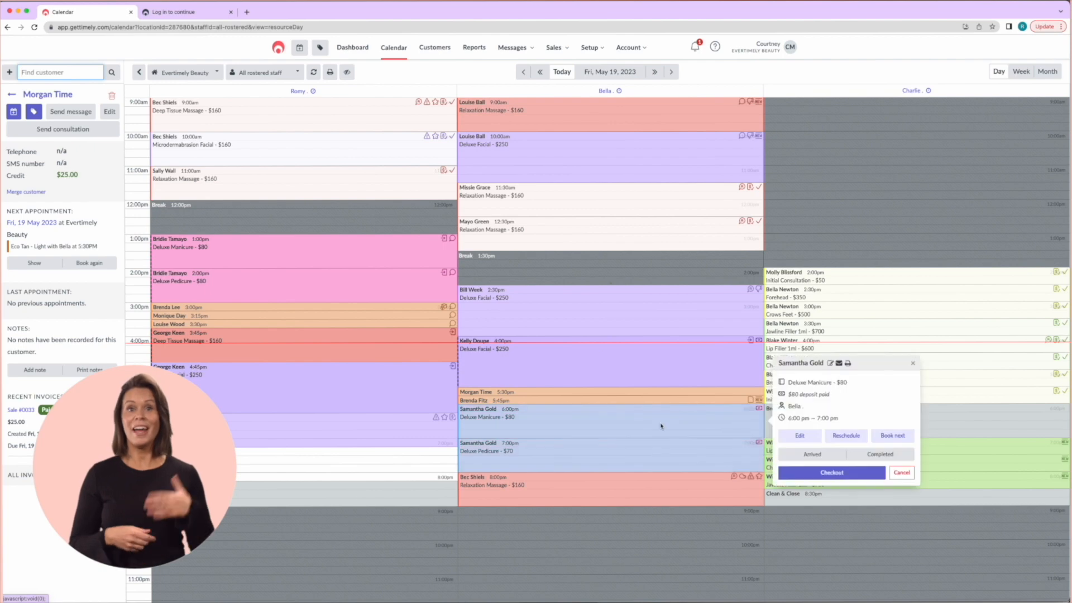
left_click(809, 455)
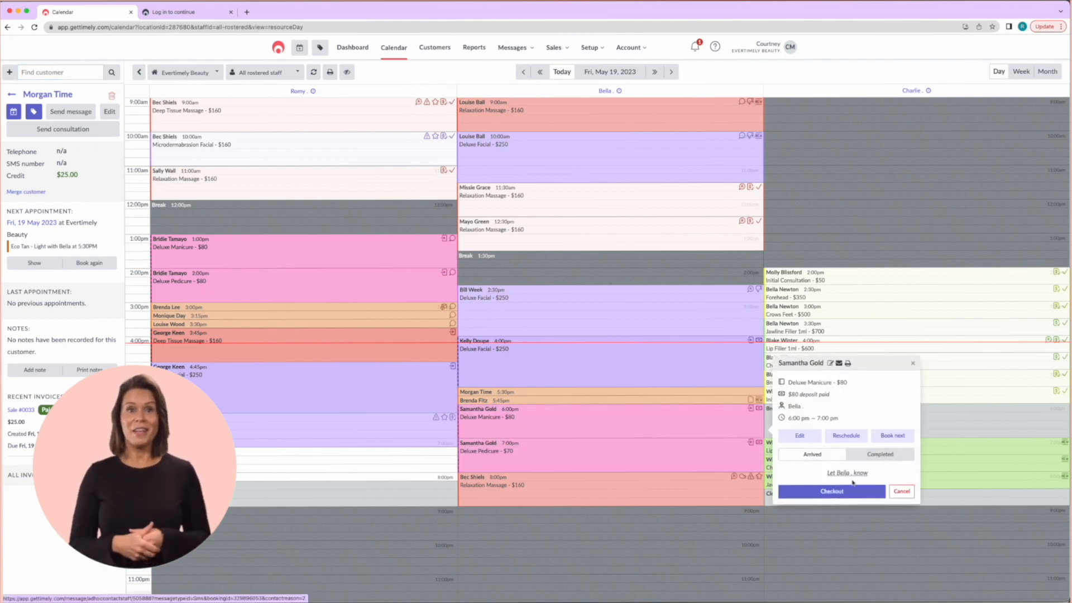
left_click(830, 491)
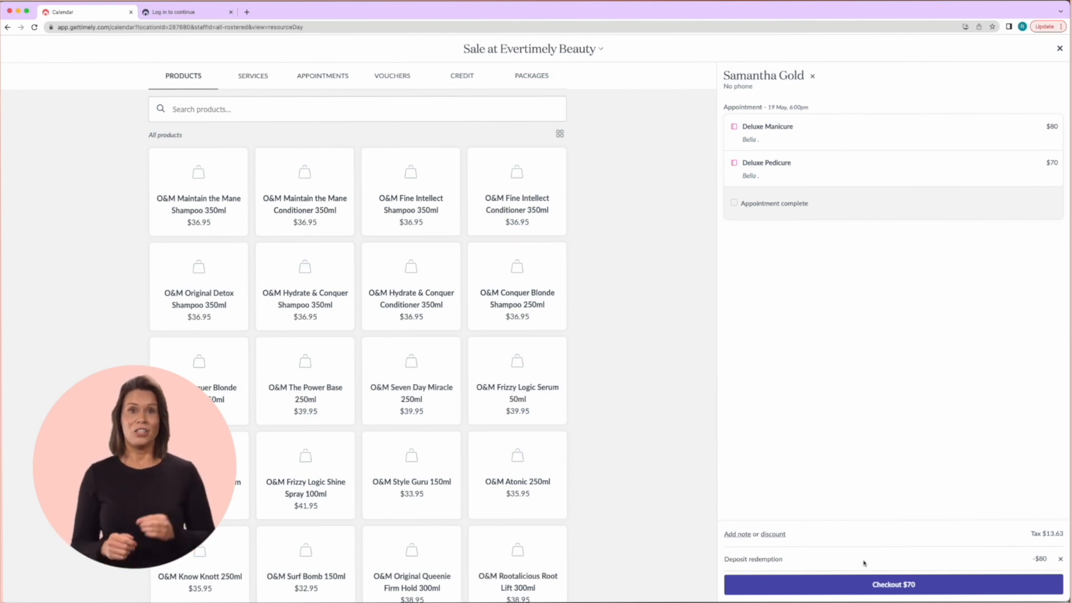
left_click(880, 584)
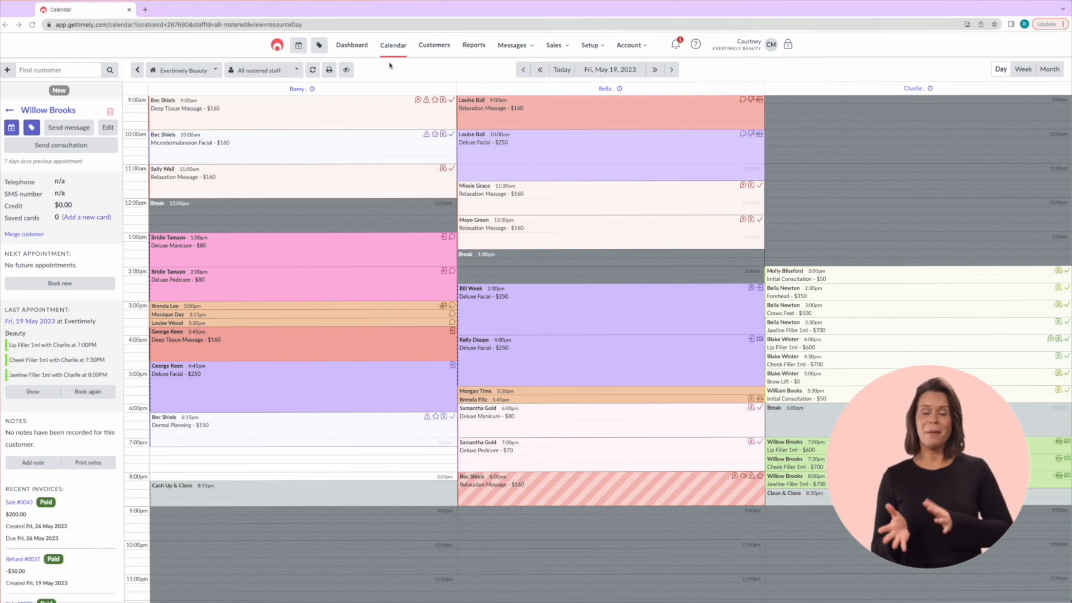
From the client's Credit tab, refund the active $200 Lip Filler deposit and save it as a credit card refund
left_click(65, 112)
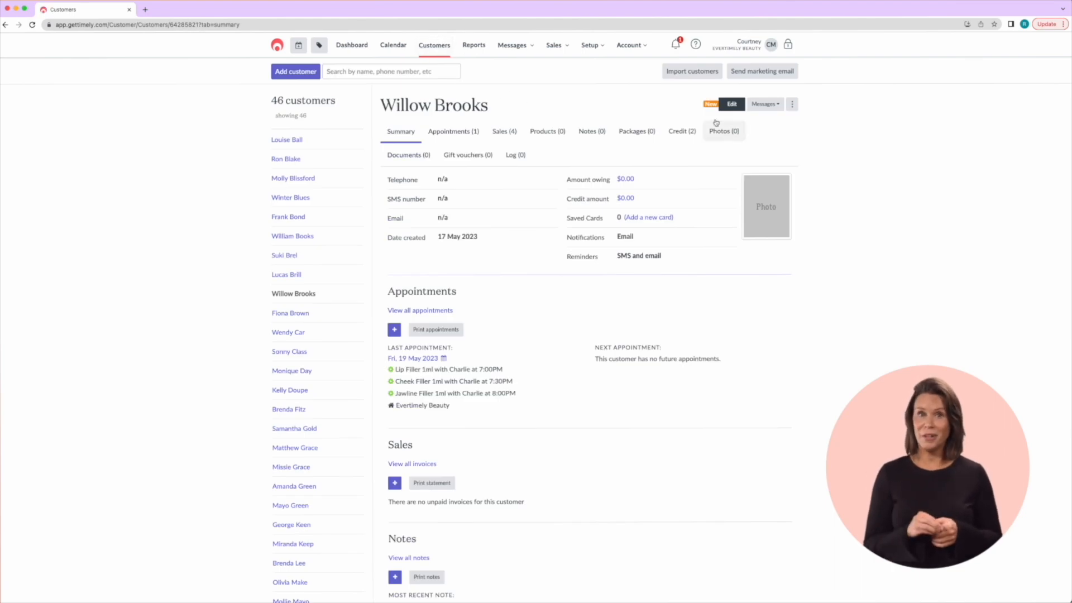
left_click(690, 136)
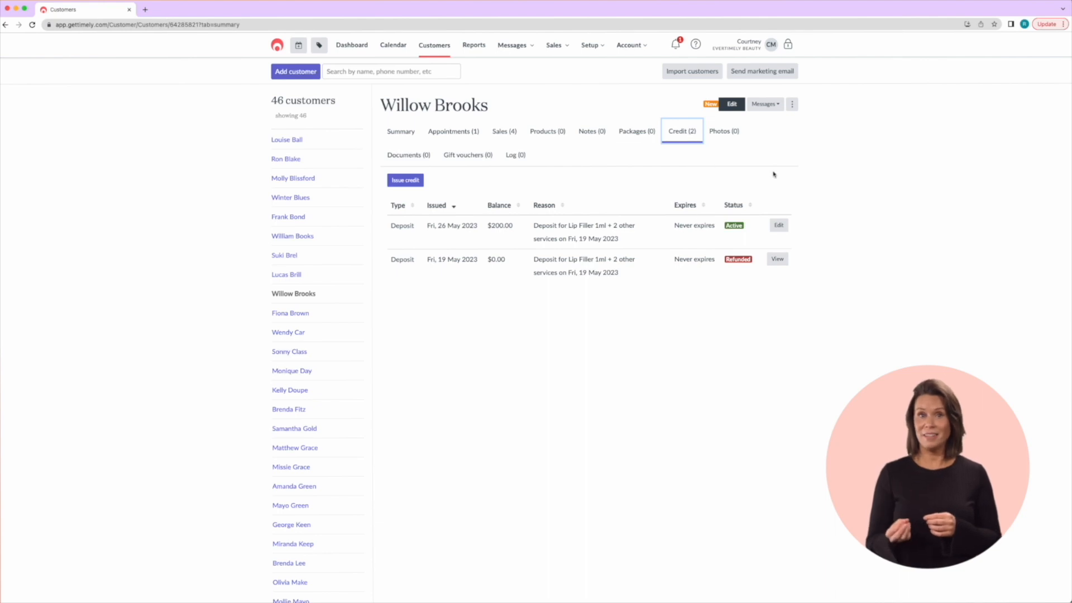
left_click(779, 225)
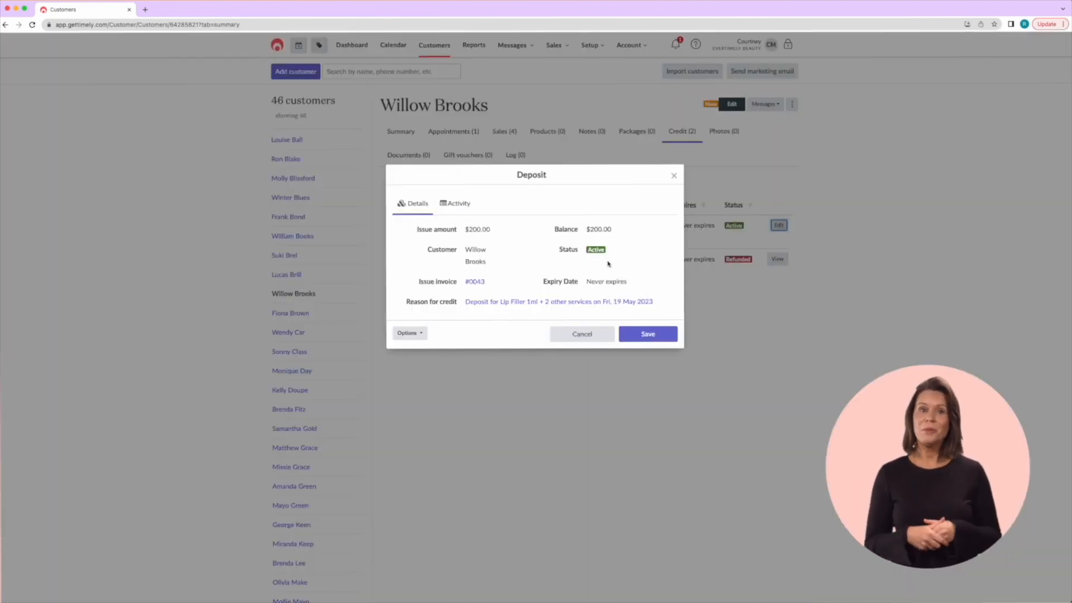
left_click(422, 335)
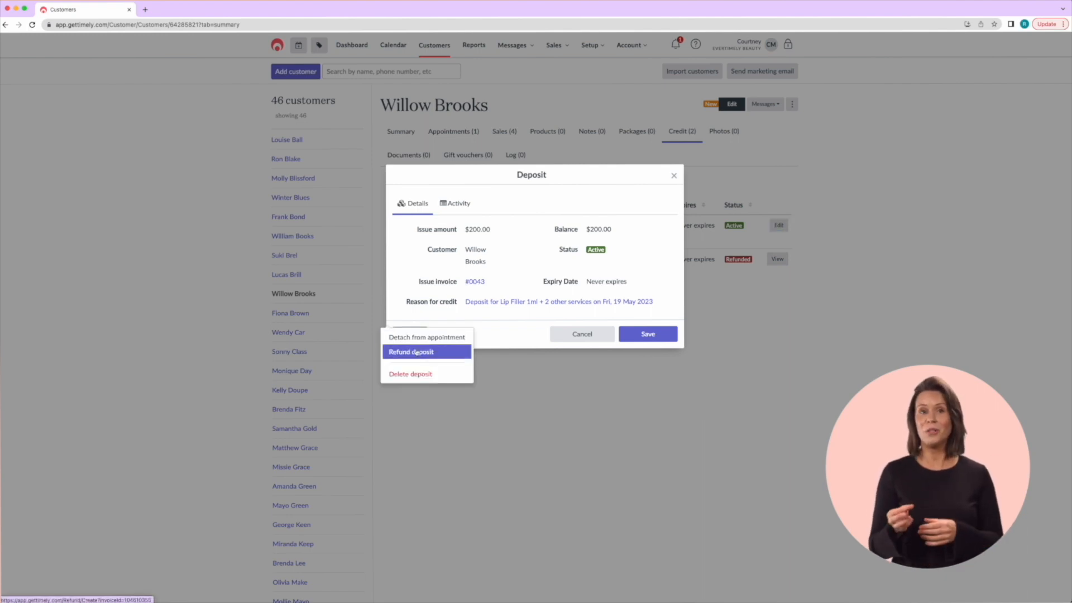
left_click(447, 354)
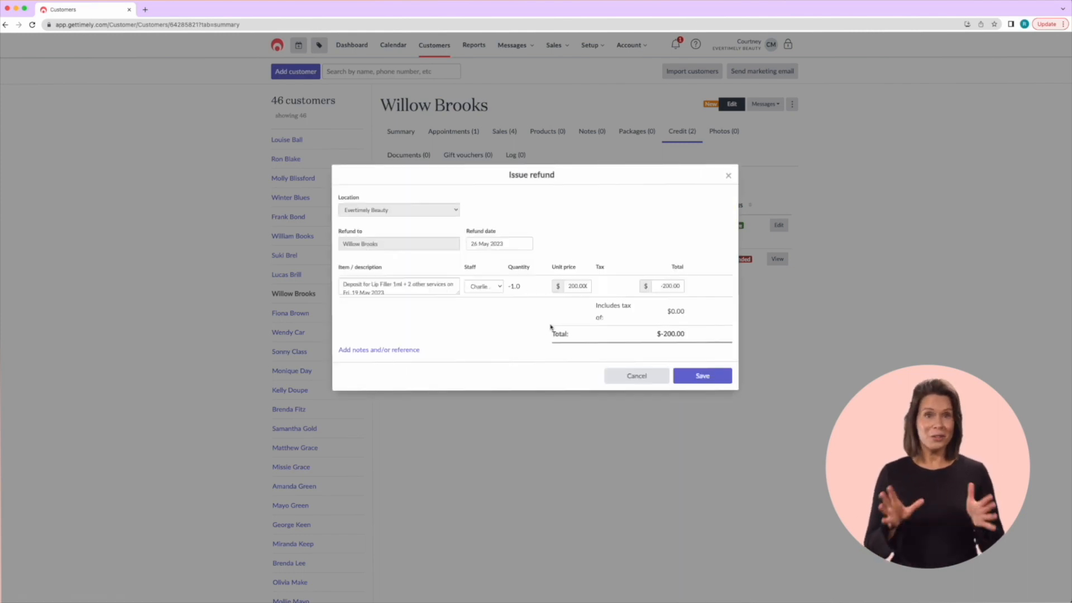
left_click(703, 375)
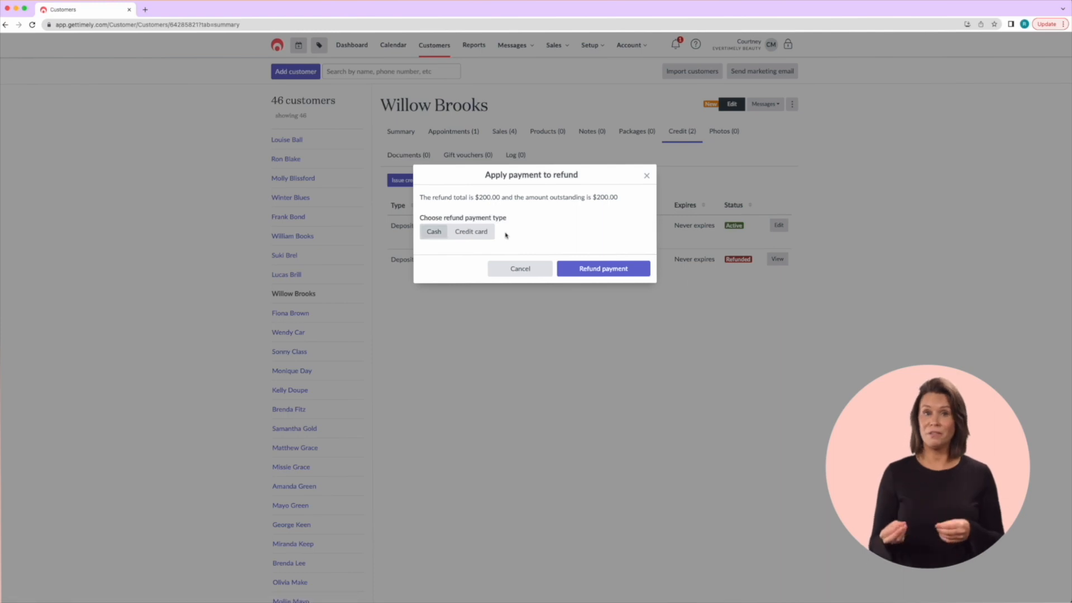
left_click(467, 233)
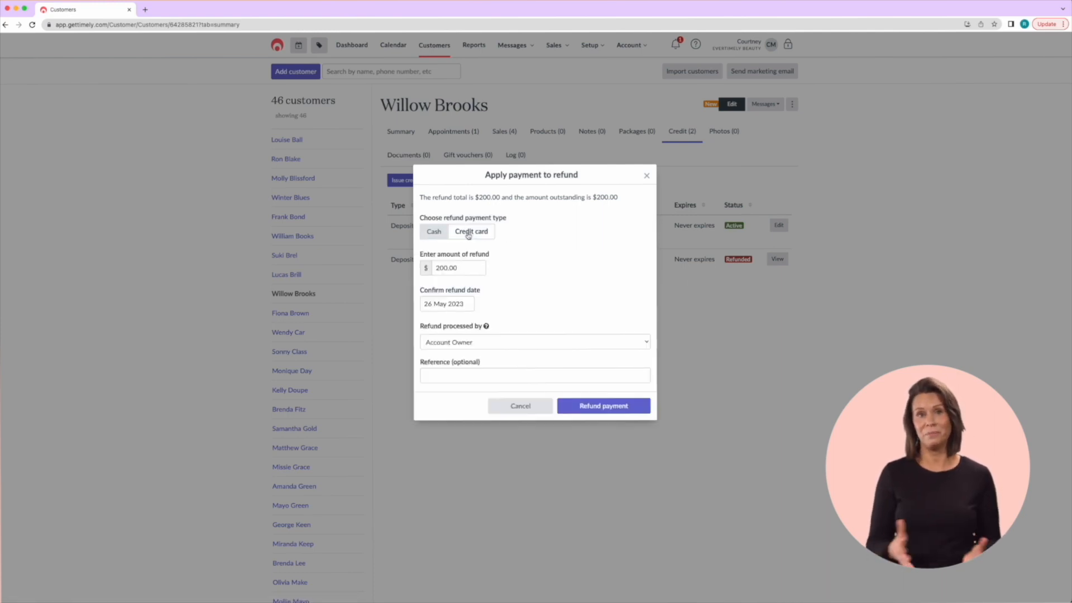